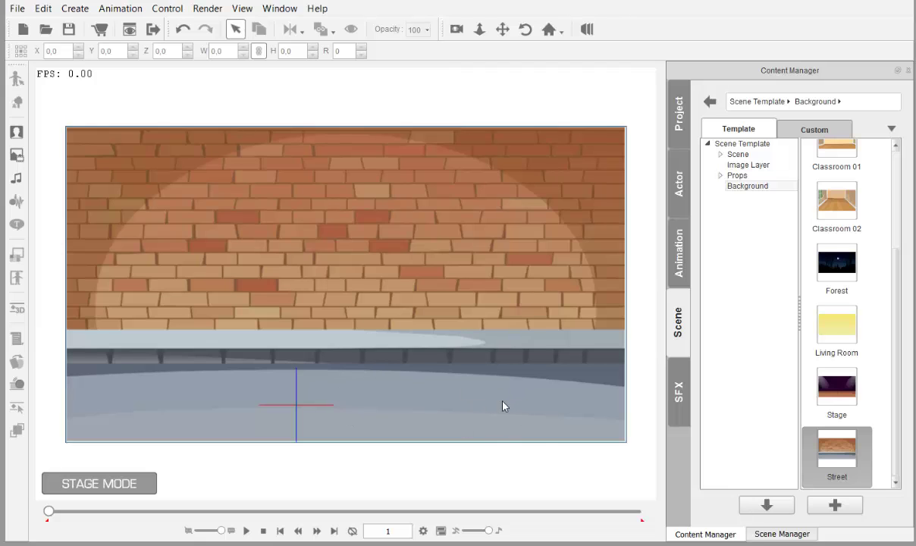
Add the Emma character from the Actores_G2 set and place her on the street at about X 186.4, Y -10.3.
left_click(677, 204)
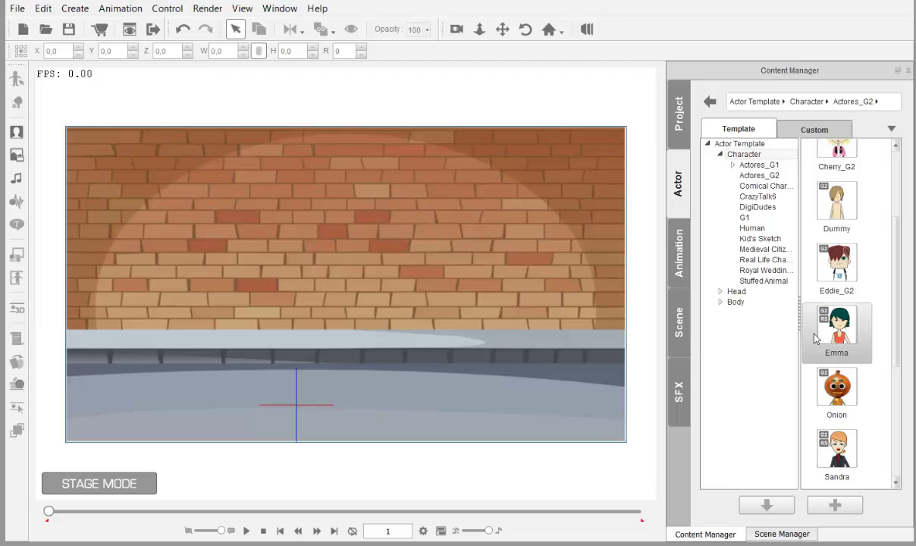
left_click_drag(842, 339, 467, 257)
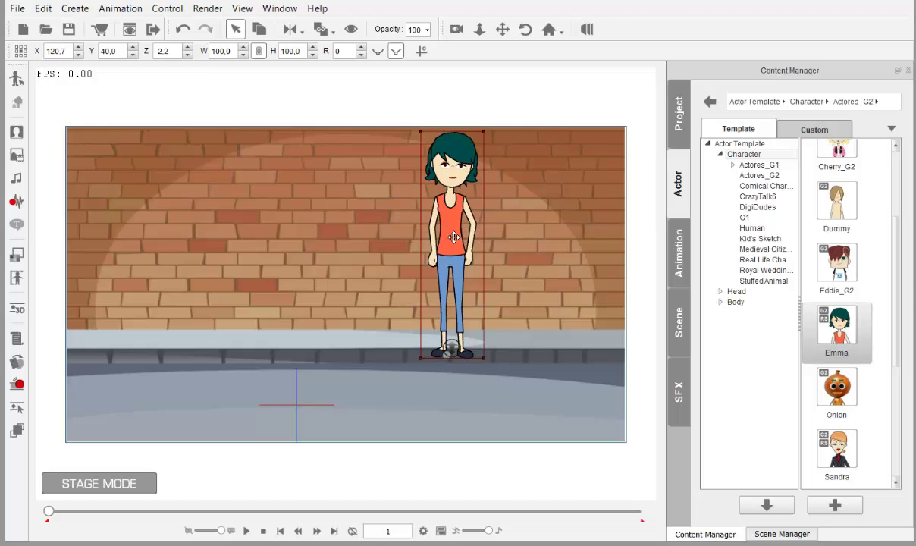
left_click_drag(443, 215, 541, 312)
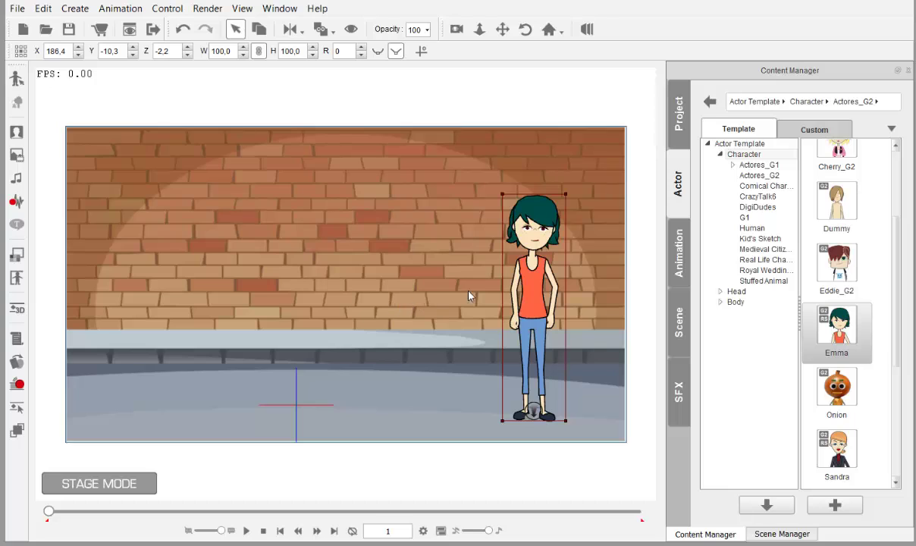
Remove Emma's existing animation and open the 3D Motion Key Editor for her.
right_click(537, 301)
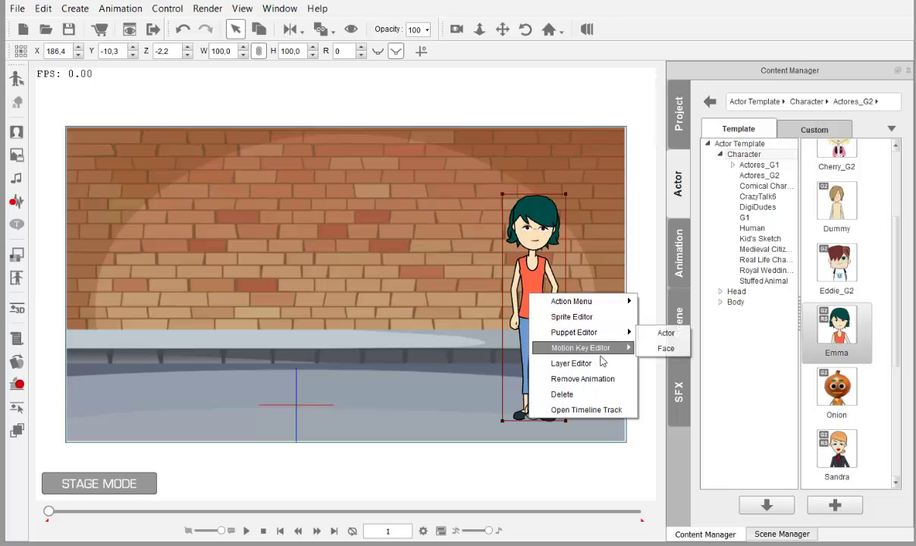
left_click(613, 380)
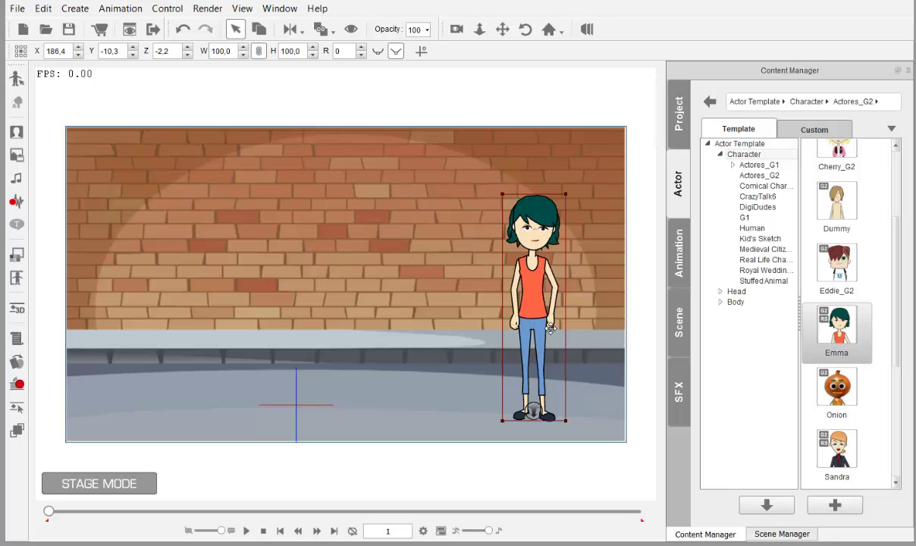
right_click(540, 303)
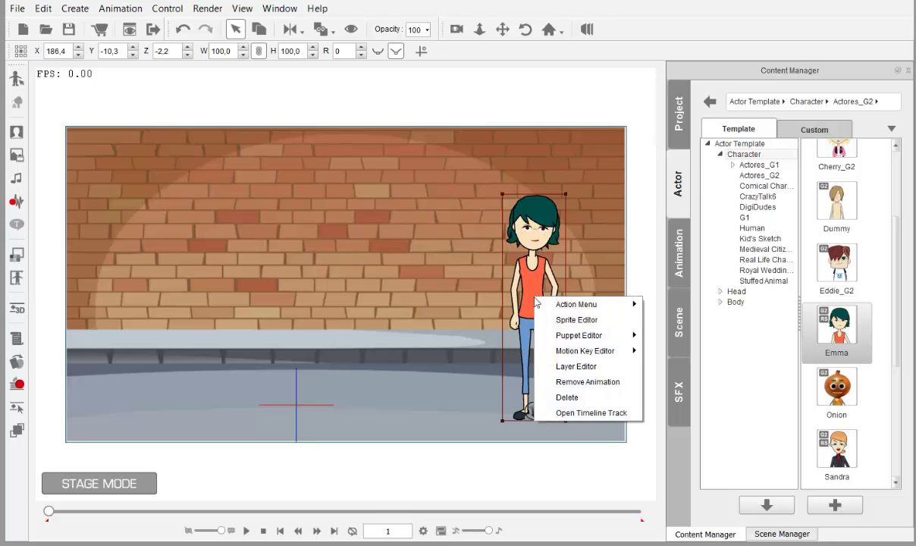
mouse_move(620, 354)
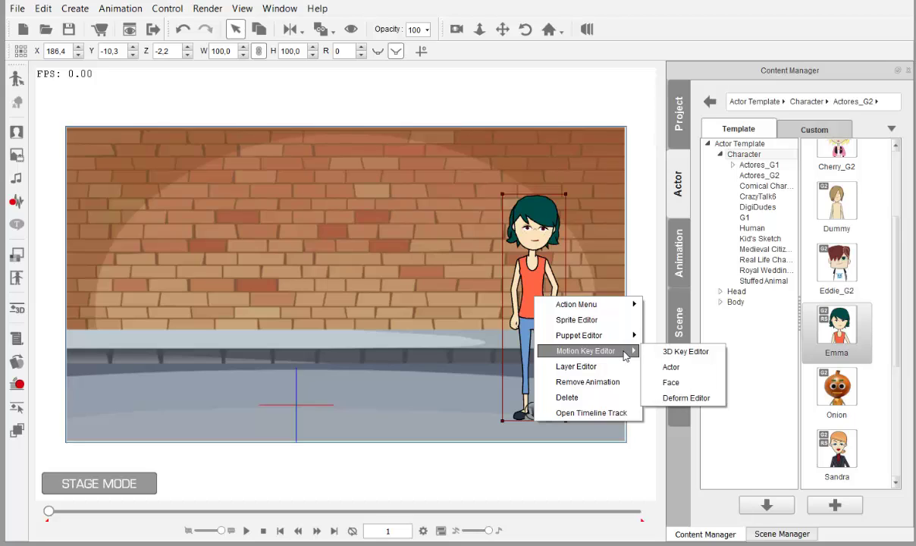
left_click(684, 351)
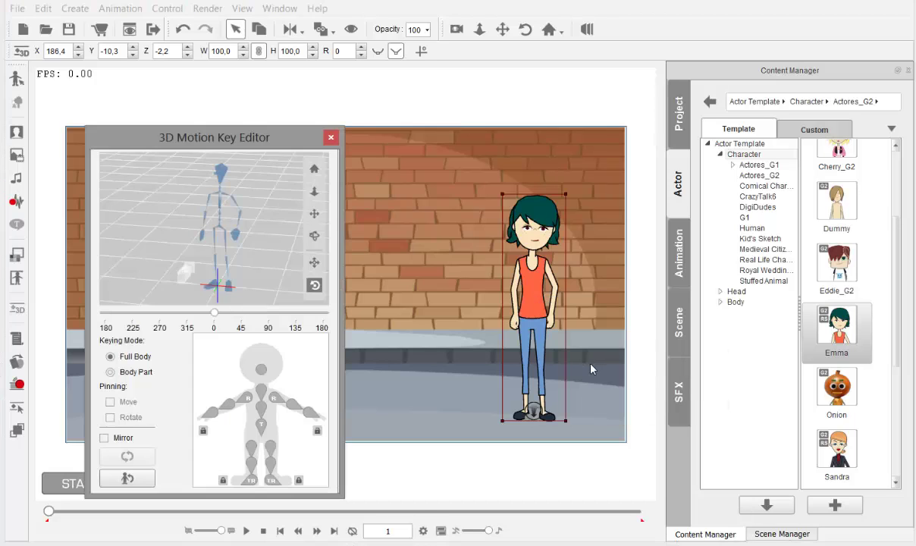
left_click_drag(210, 142, 211, 127)
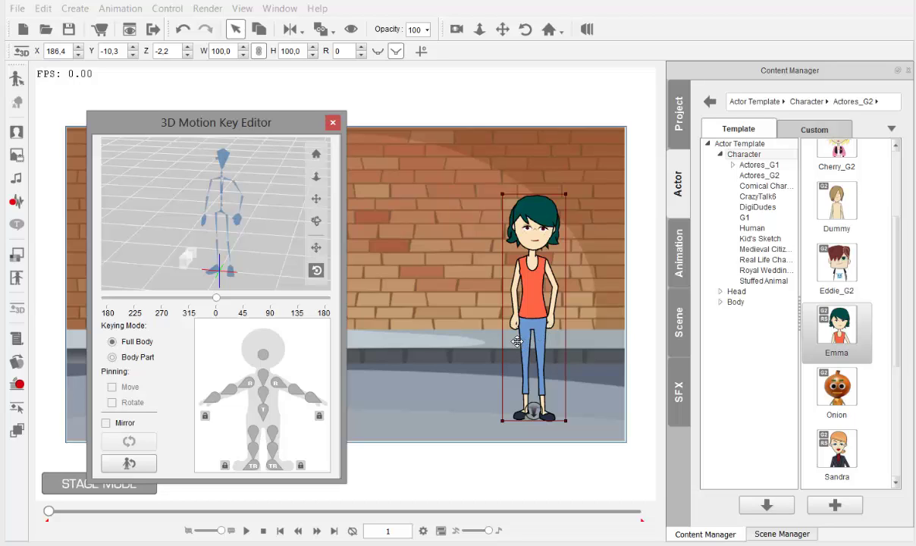
Try the facing-angle slider and the Body Part keying mode, and return to Full Body.
mouse_move(216, 298)
left_mouse_down()
mouse_move(120, 303)
mouse_move(214, 298)
left_mouse_up()
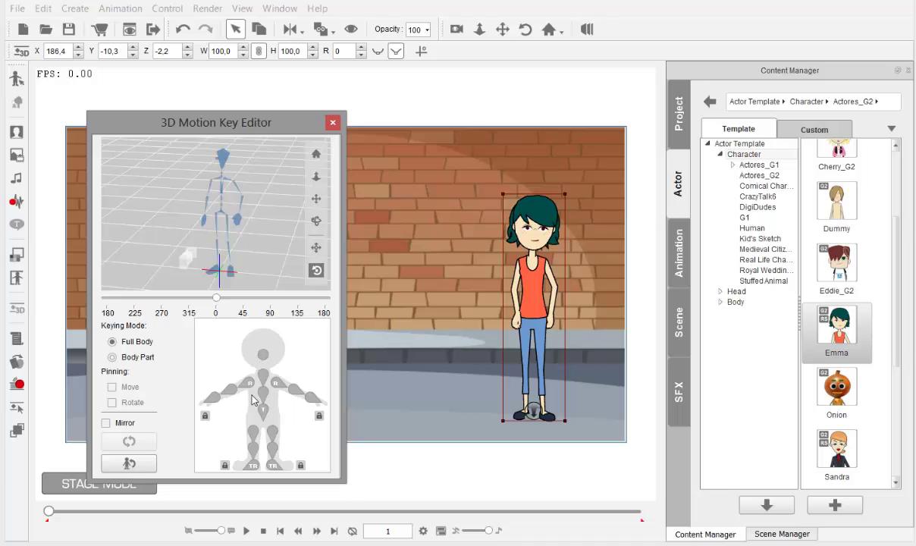
left_click(112, 357)
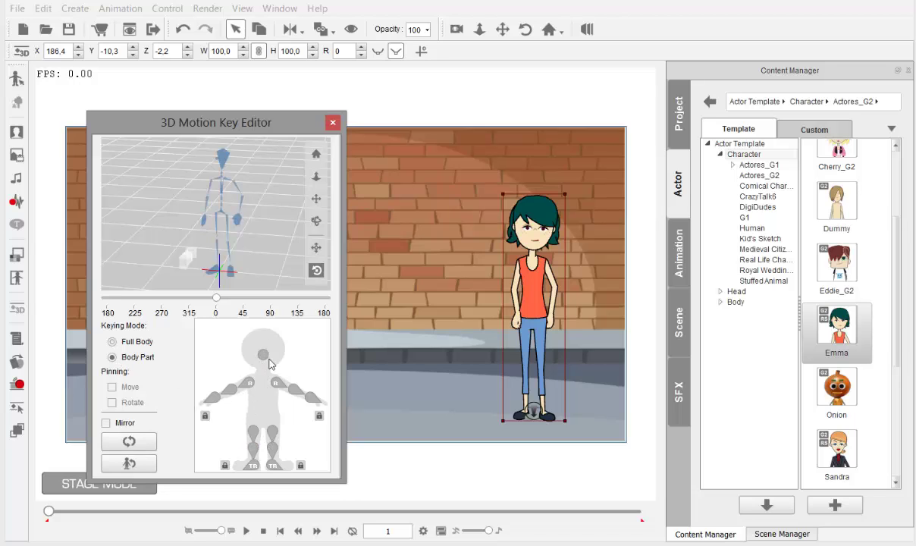
left_click(113, 341)
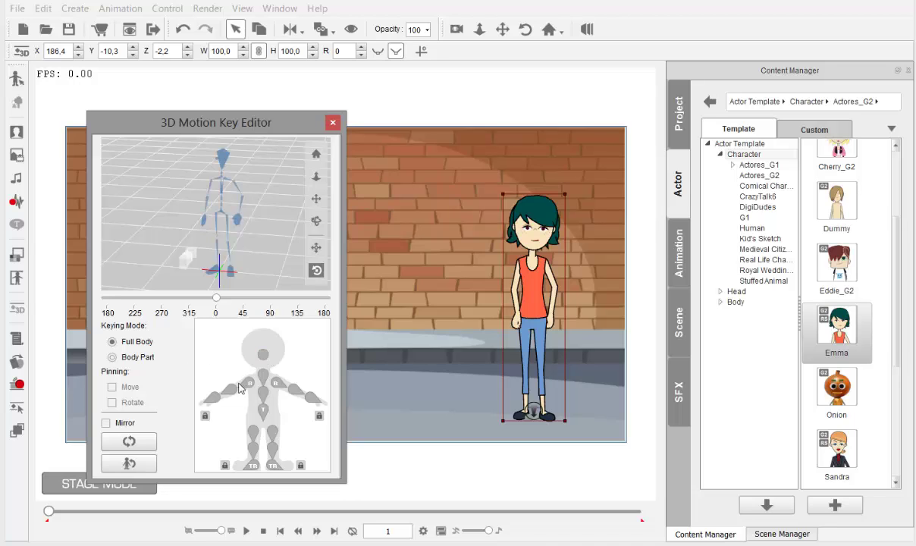
Enable Move and Rotate pinning for the right upper arm, try swinging the arm outward, and reset that body part.
left_click(112, 387)
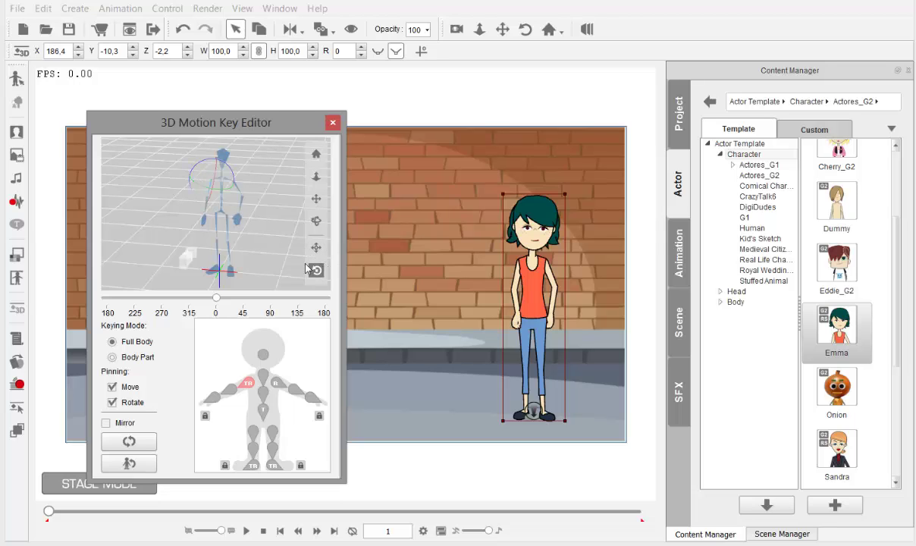
left_click_drag(227, 200, 175, 185)
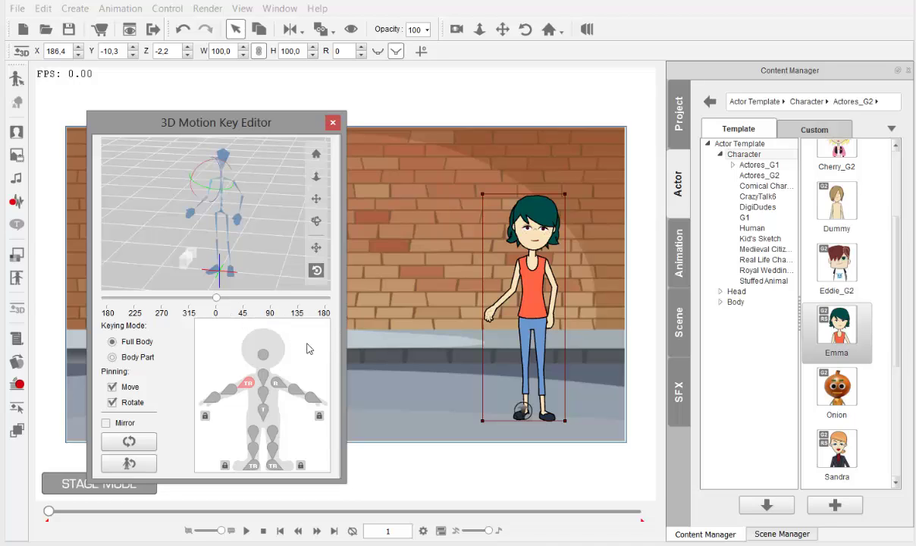
left_click(130, 442)
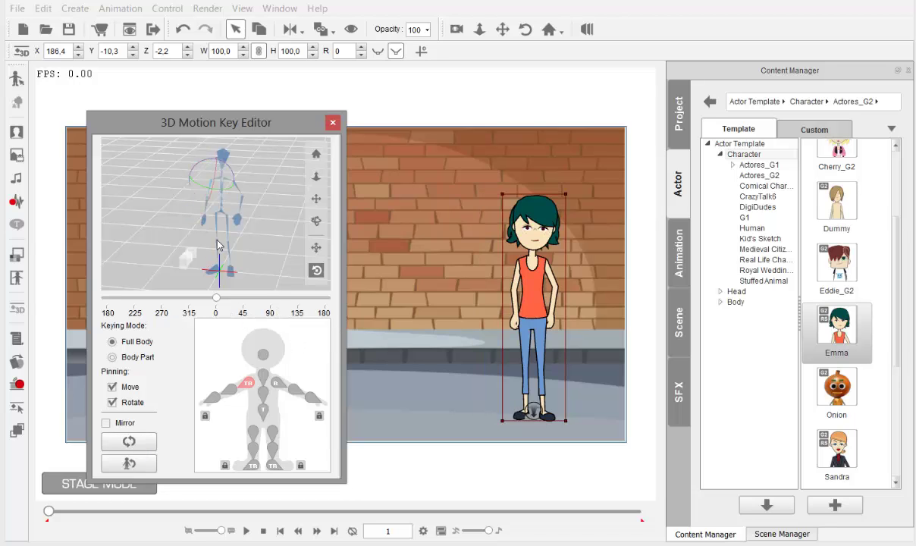
Try rotating the right upper arm and left forearm outward, and restore the default pose of the whole body.
left_click_drag(205, 204, 180, 192)
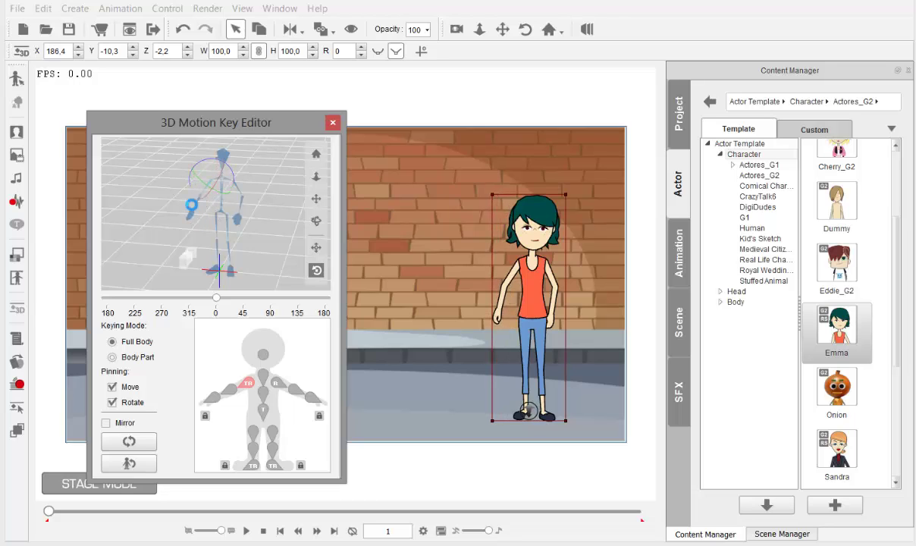
left_click(295, 391)
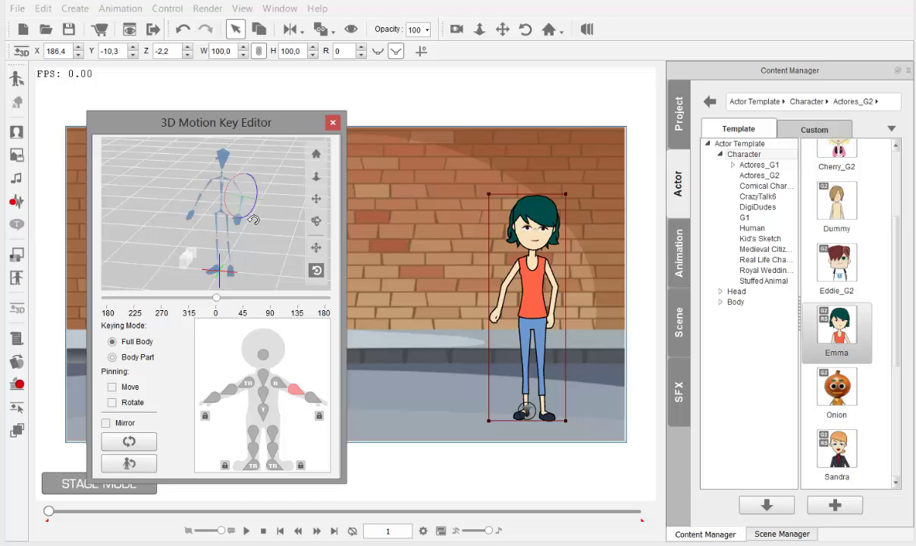
left_click_drag(252, 220, 278, 211)
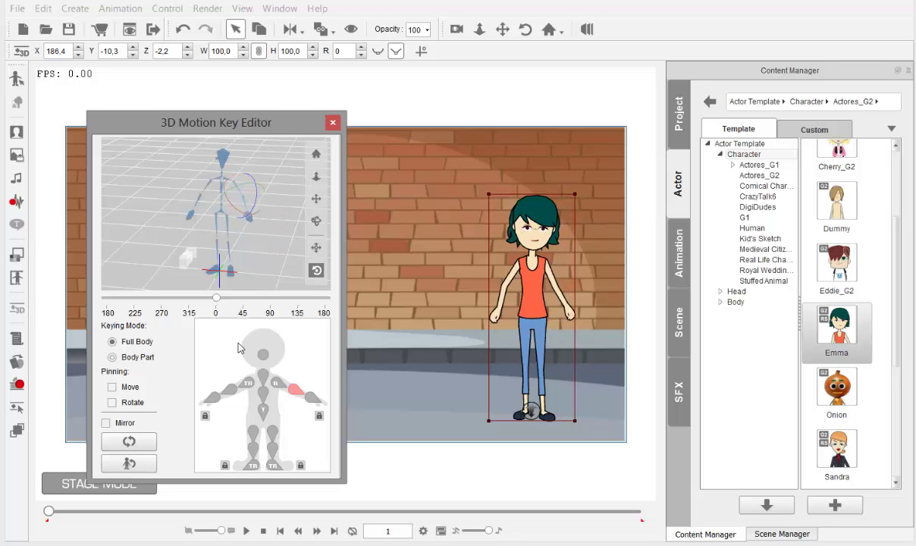
left_click(130, 464)
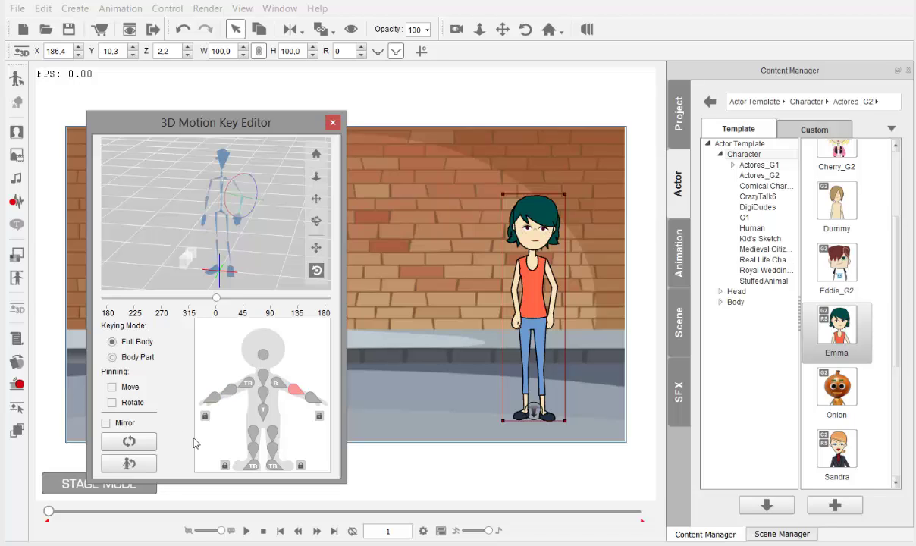
Rotate Emma's right thigh and right shin slightly.
left_click(254, 432)
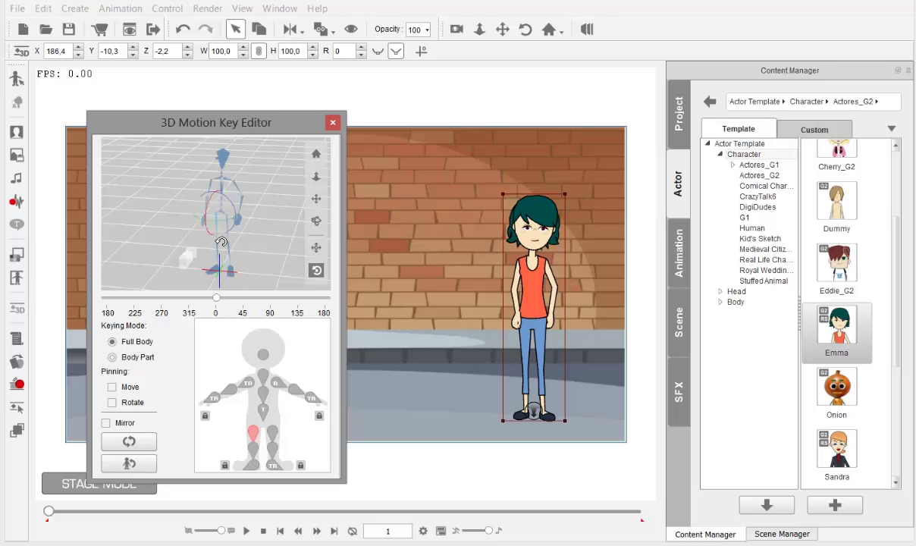
left_click_drag(222, 243, 211, 290)
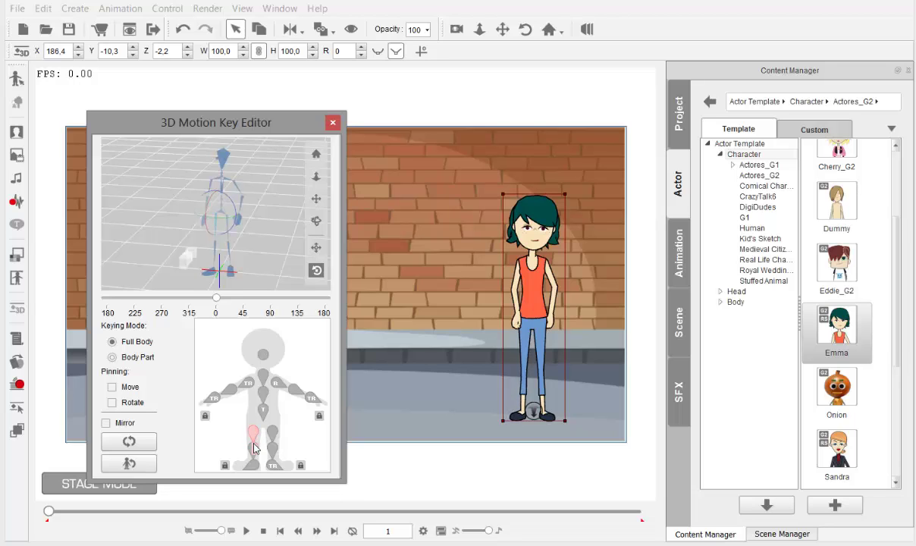
left_click(250, 447)
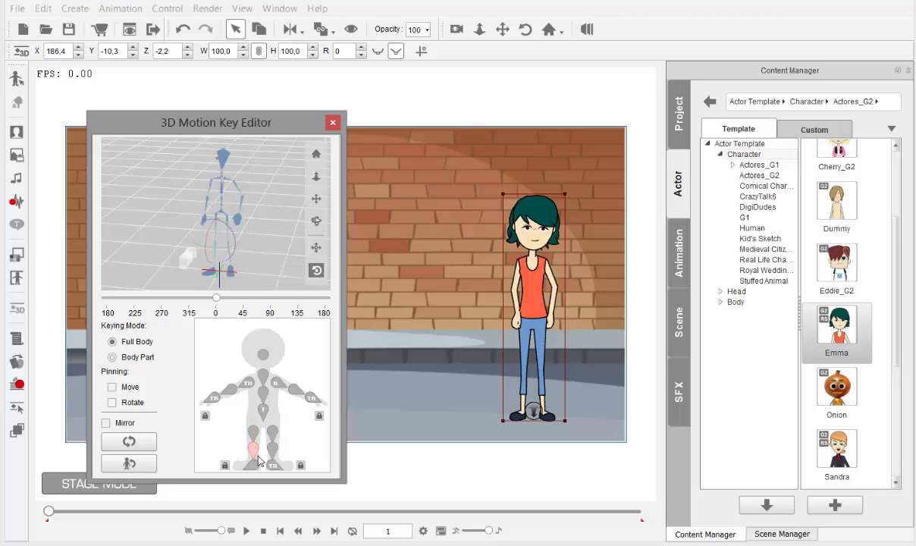
left_click_drag(219, 270, 176, 292)
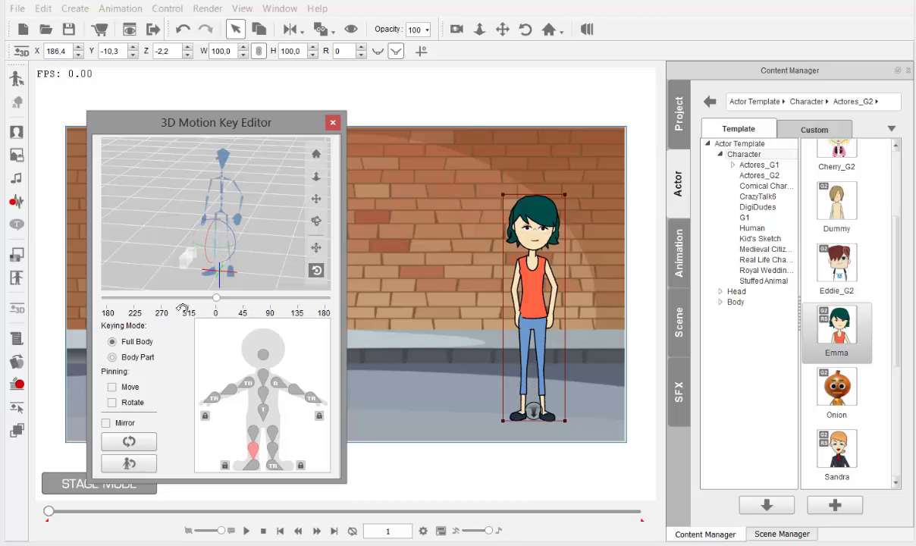
Move the right shin bone, undoing the leaning shift and bringing the body back close to an upright stance.
left_click(317, 249)
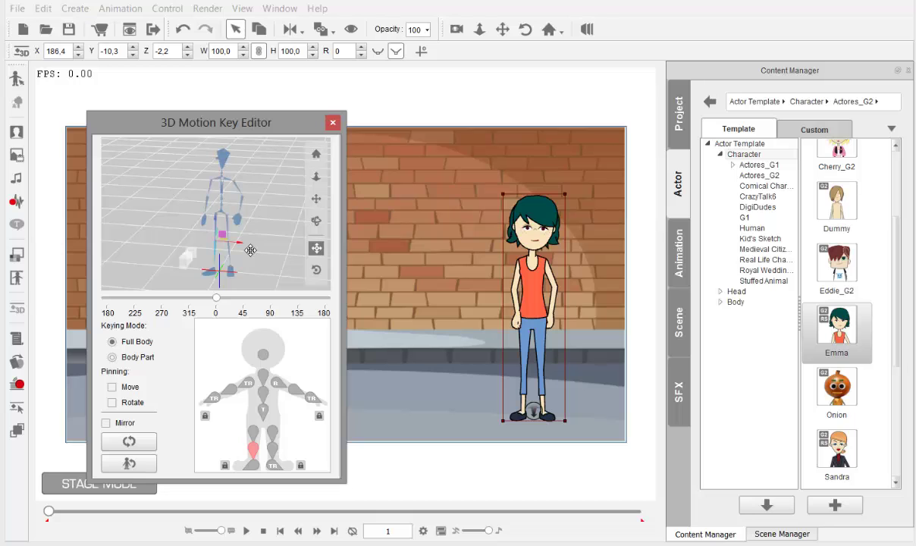
left_click_drag(248, 250, 215, 225)
key("ctrl+z")
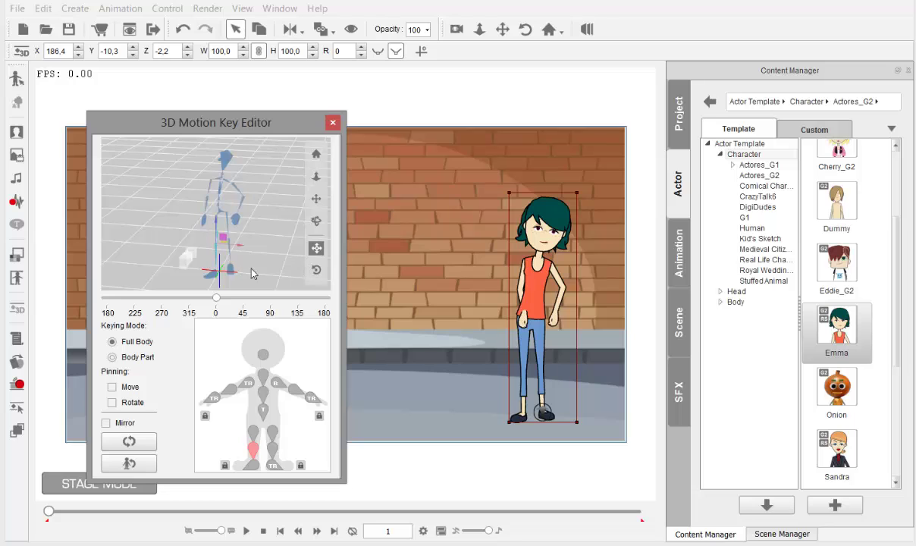
left_click(223, 227)
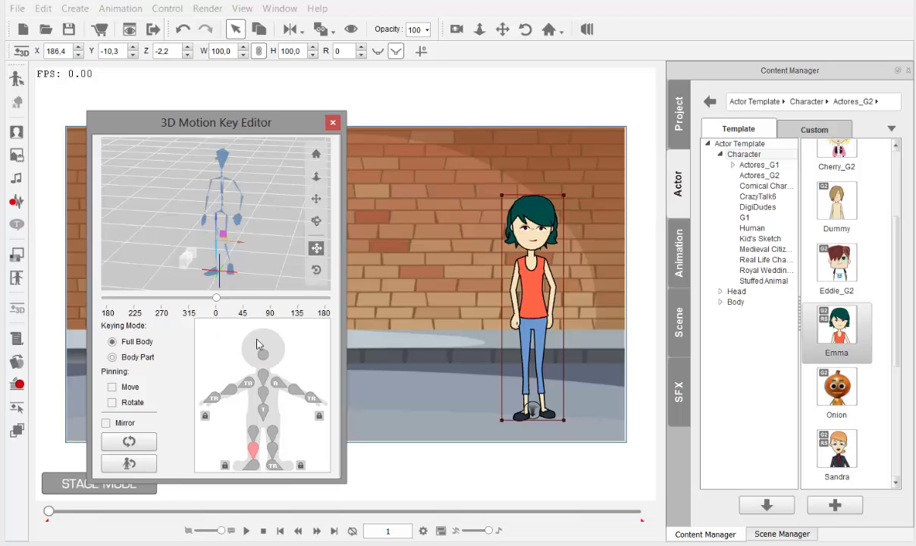
Open the Timeline, place it above the stage, and bring the 3D Motion Key Editor back to the front.
left_click(441, 530)
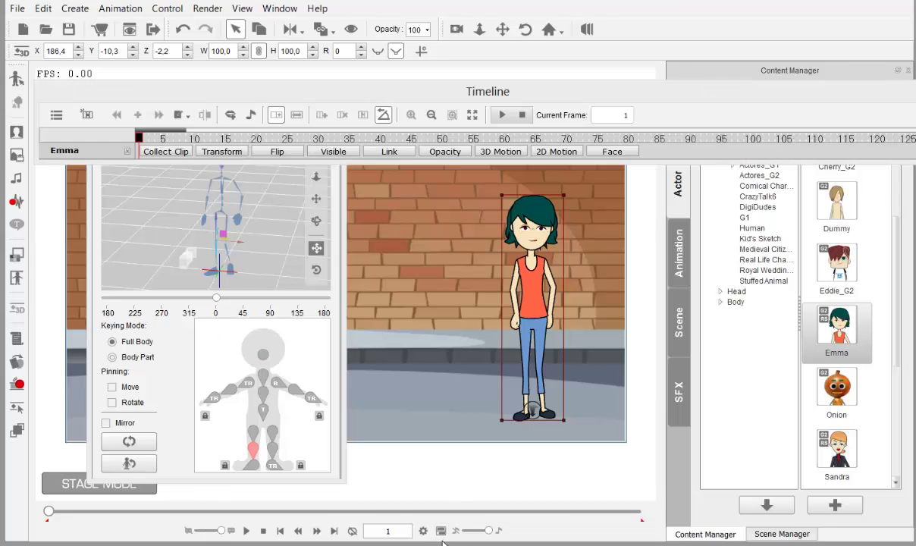
left_click_drag(370, 85, 382, 46)
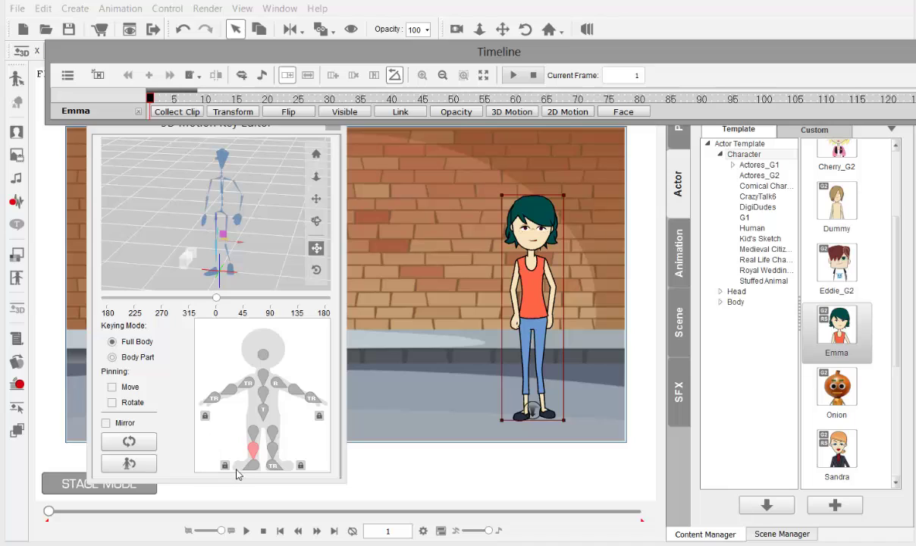
left_click(218, 446)
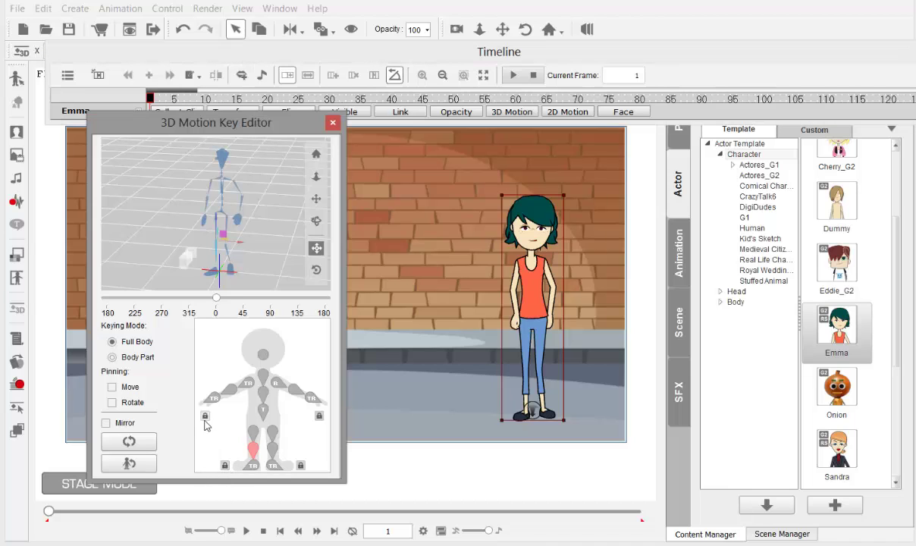
At frame 5, rotate Emma's right upper arm so the arm folds up across her chest.
left_click(248, 383)
left_click(316, 271)
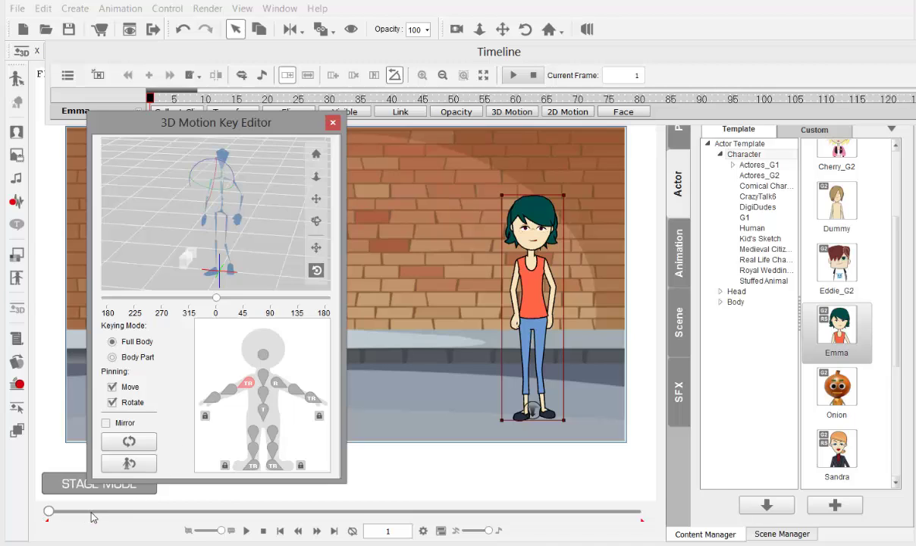
left_click_drag(149, 98, 175, 103)
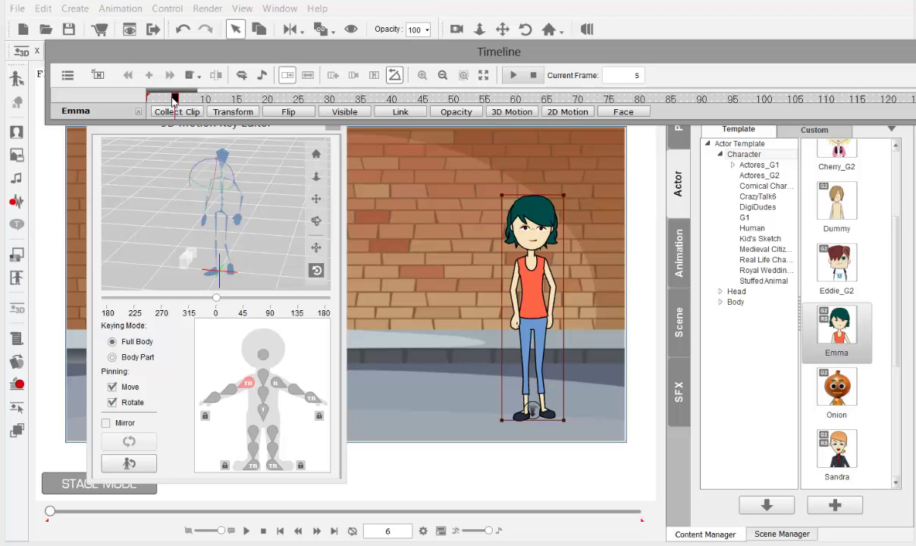
left_click(207, 190)
left_click_drag(164, 197, 196, 163)
At frame 10, rotate Emma's left upper arm outward and up from her body.
left_click_drag(175, 99, 208, 104)
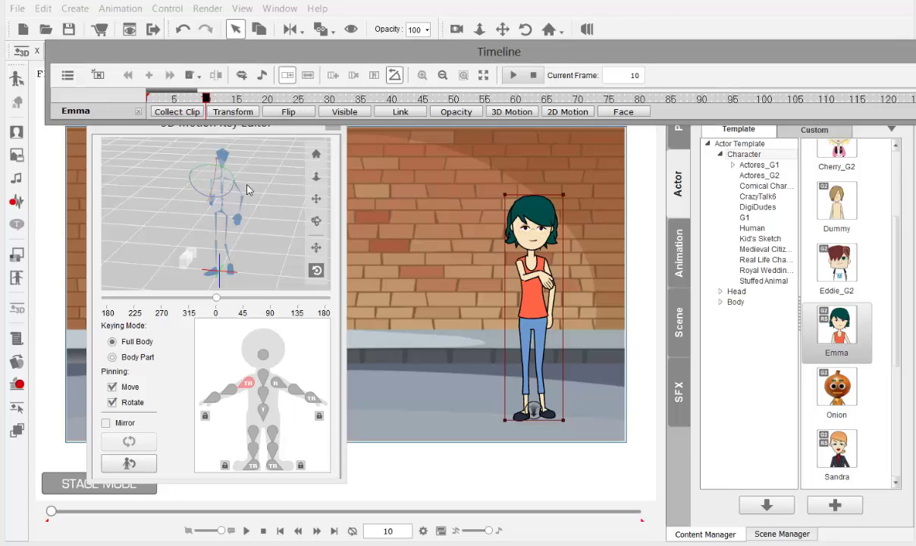
left_click(273, 379)
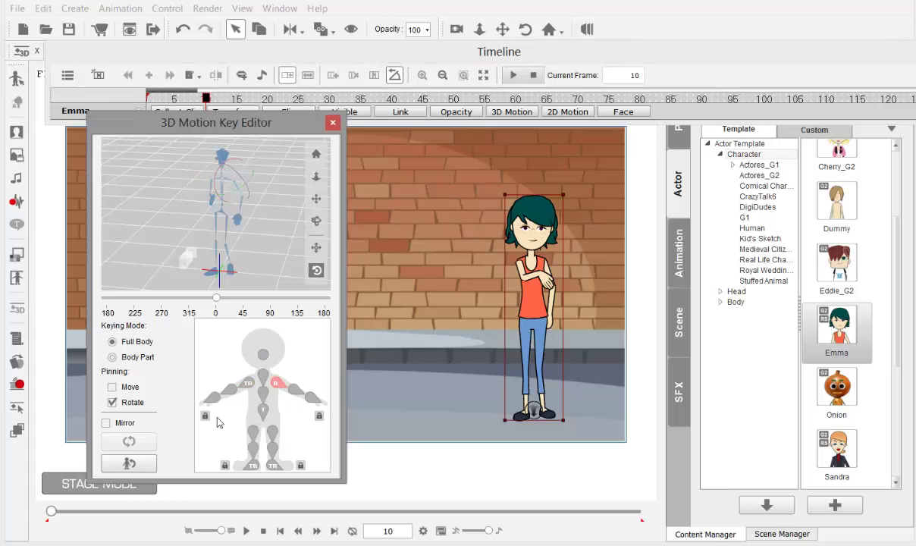
left_click_drag(226, 197, 262, 196)
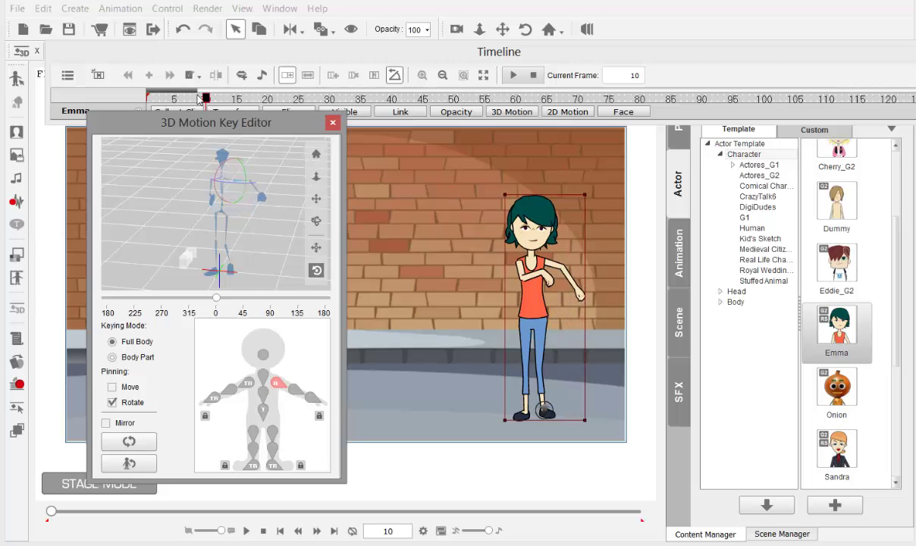
At frame 15, rotate Emma's right thigh so the leg swings outward from her body.
left_click(236, 98)
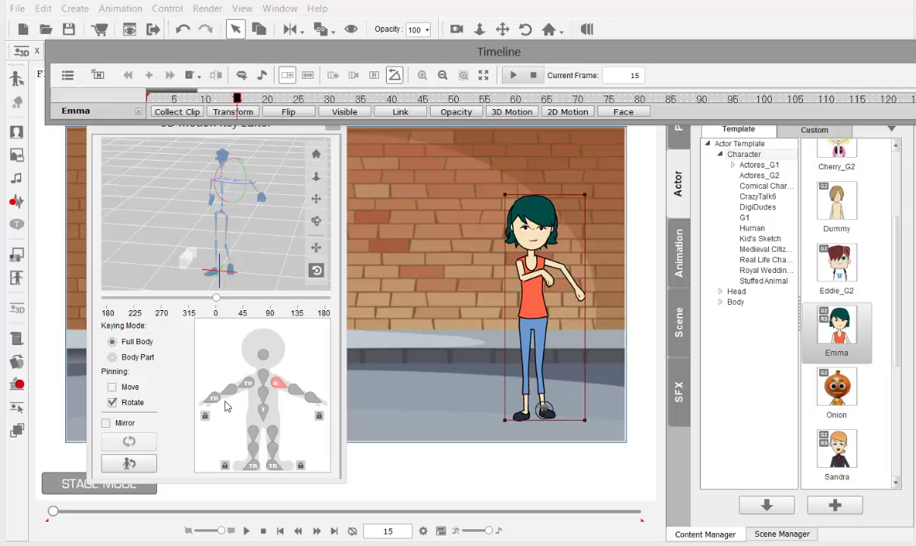
left_click(315, 421)
left_click_drag(222, 266, 194, 265)
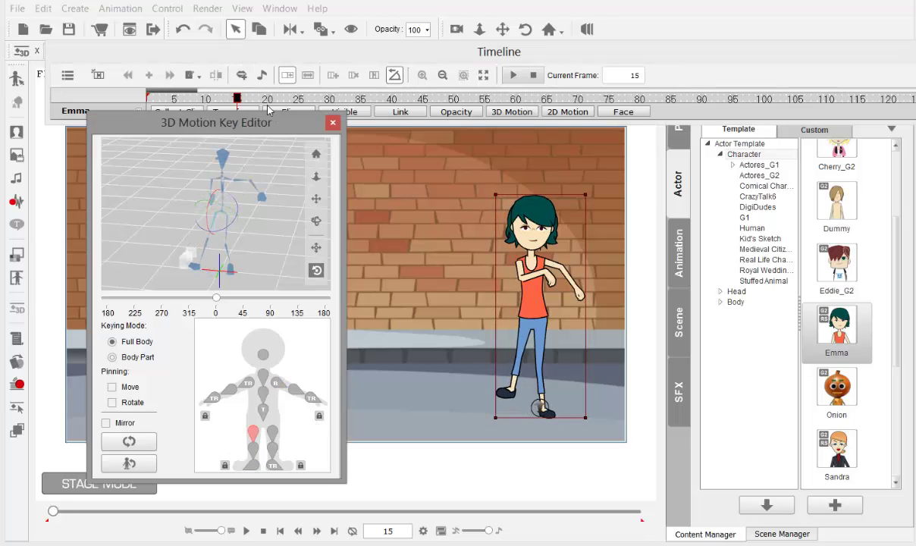
At frame 20, rotate Emma's right thigh inward so the leg crosses toward her left foot.
left_click(267, 99)
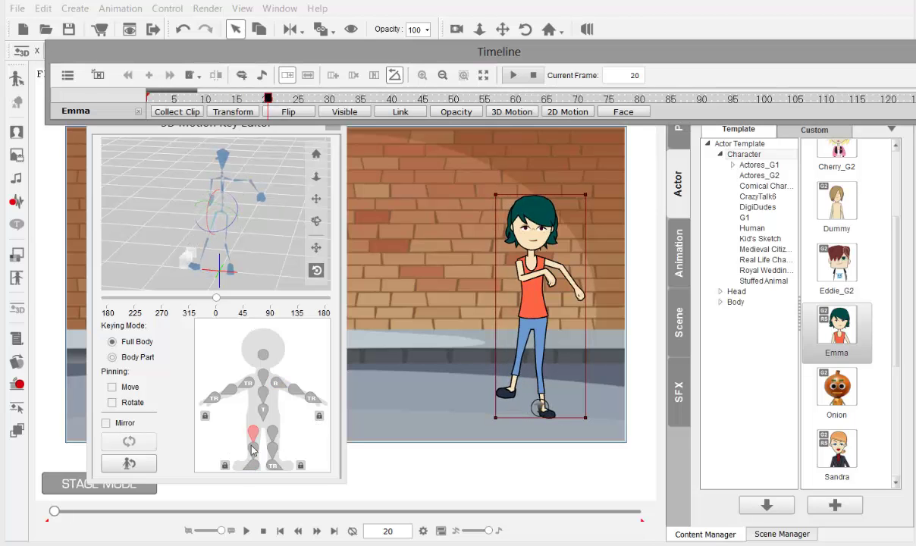
left_click(192, 219)
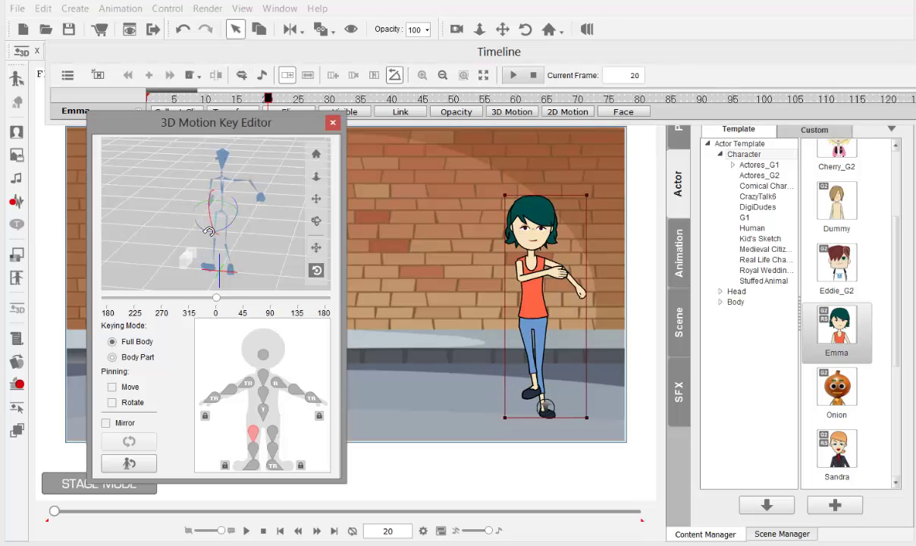
left_click_drag(216, 208, 169, 275)
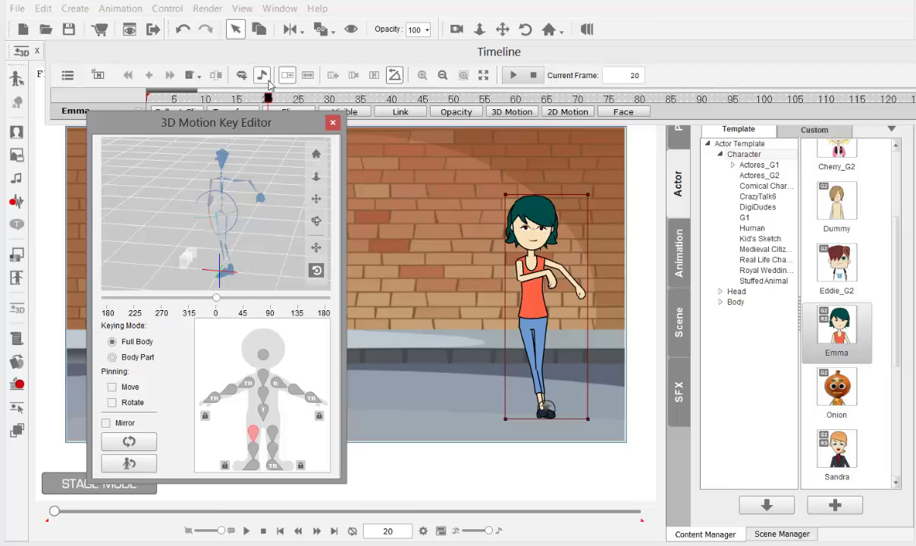
Play back Emma's keyed arm and leg motion from frame 1, moving the Timeline clear of the 3D Motion Key Editor.
left_click_drag(255, 97, 121, 97)
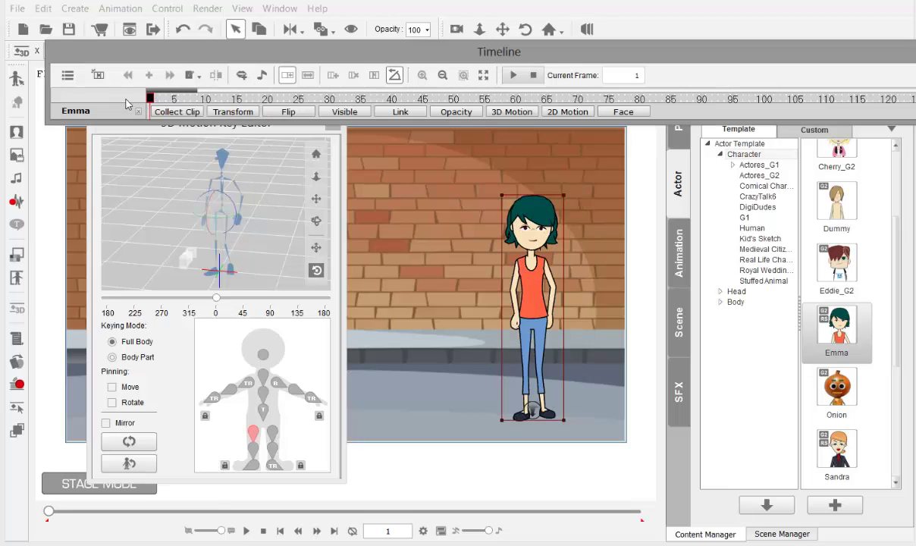
left_click(513, 75)
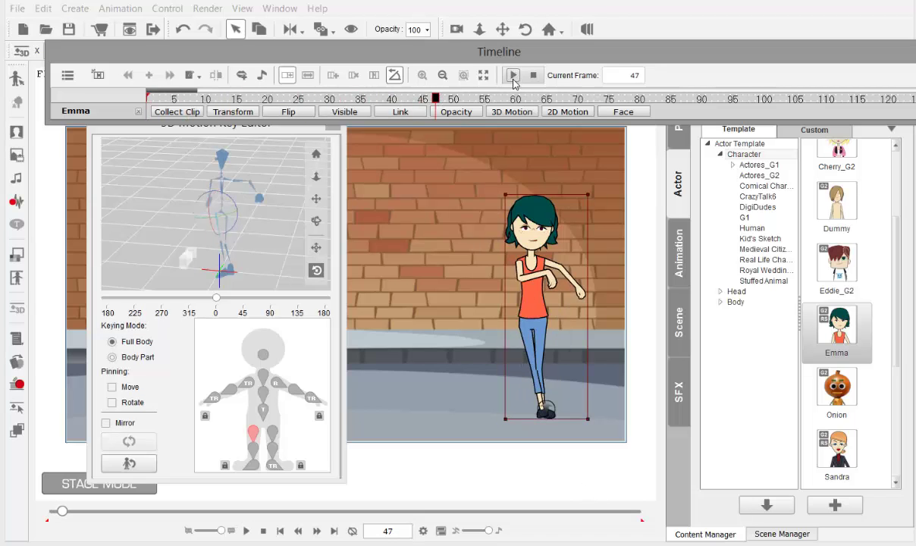
left_click(513, 76)
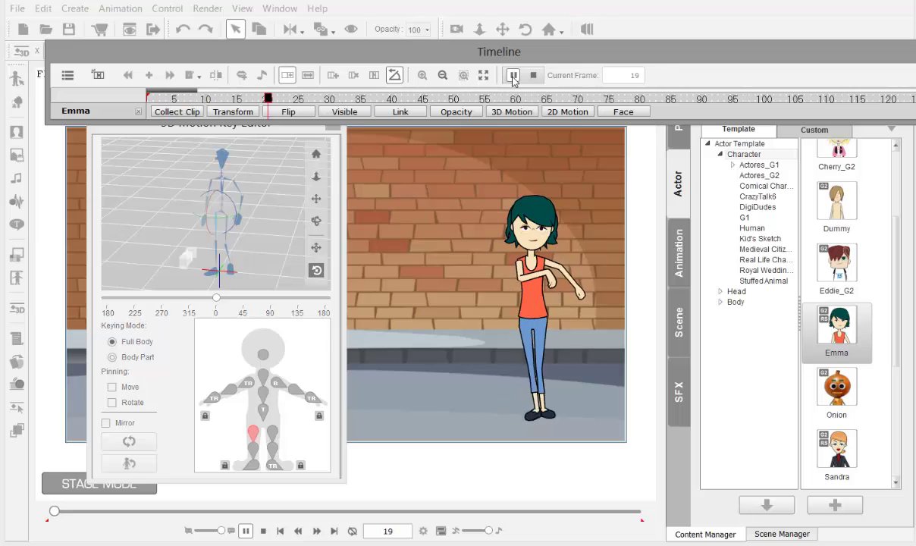
left_click_drag(241, 46, 245, 35)
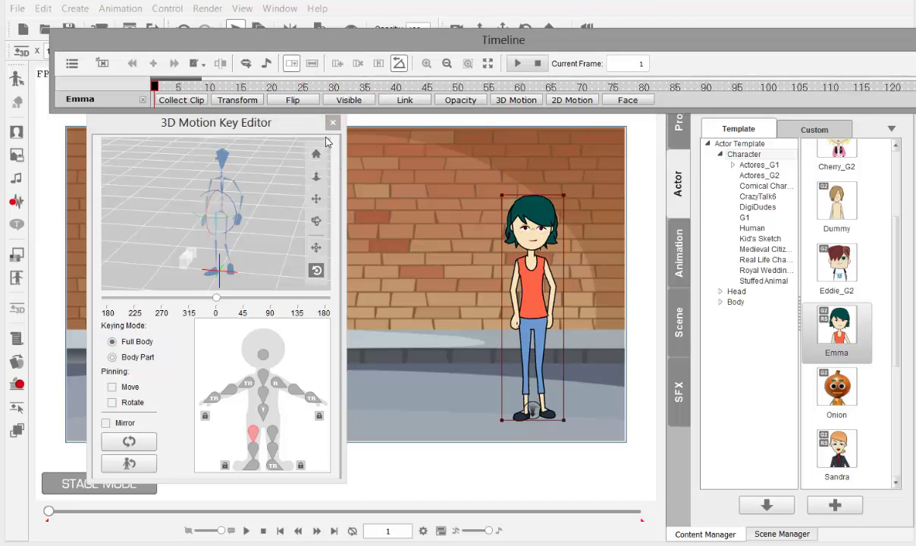
left_click(518, 65)
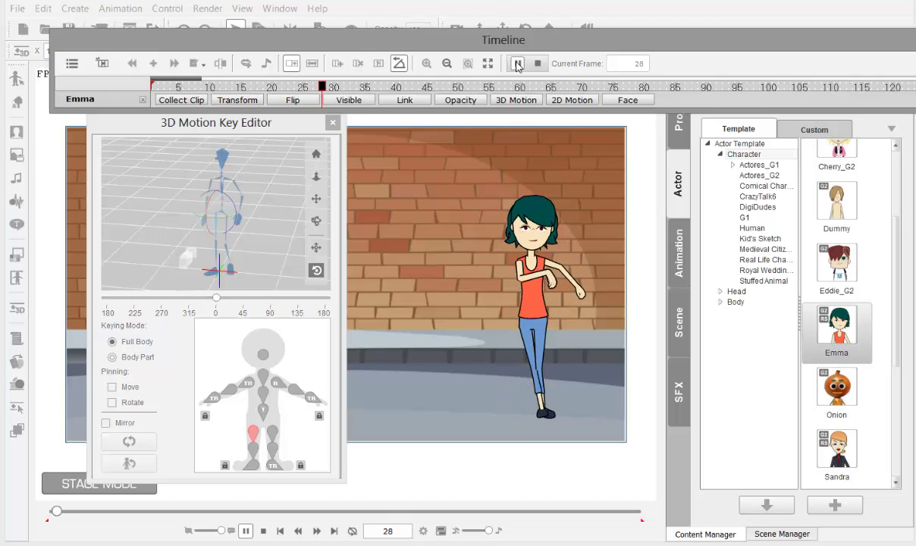
Close the 3D Motion Key Editor and open the 2D Motion Key Editor for Emma.
left_click(333, 123)
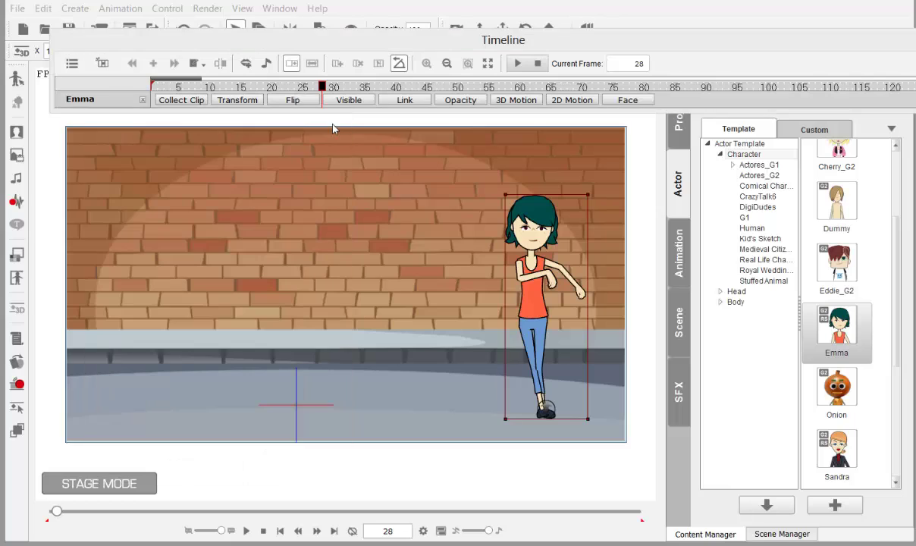
right_click(535, 259)
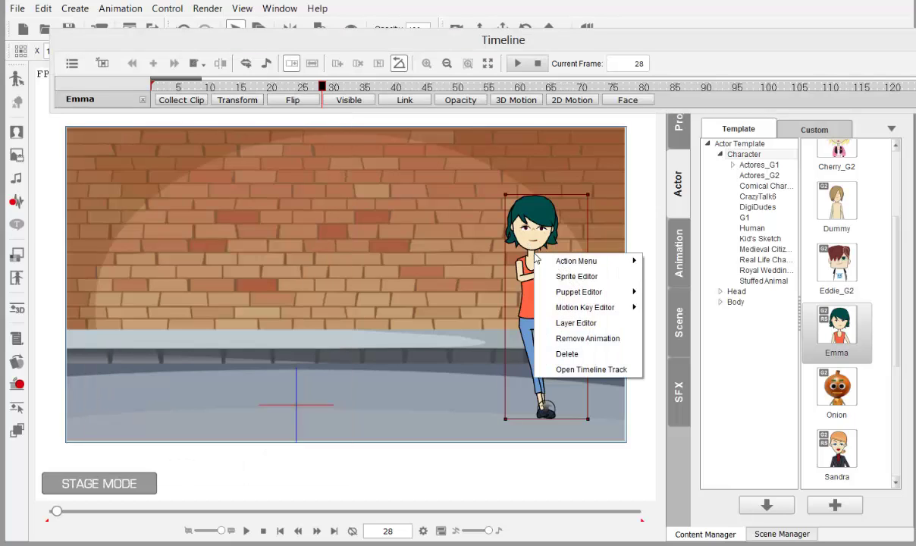
mouse_move(636, 313)
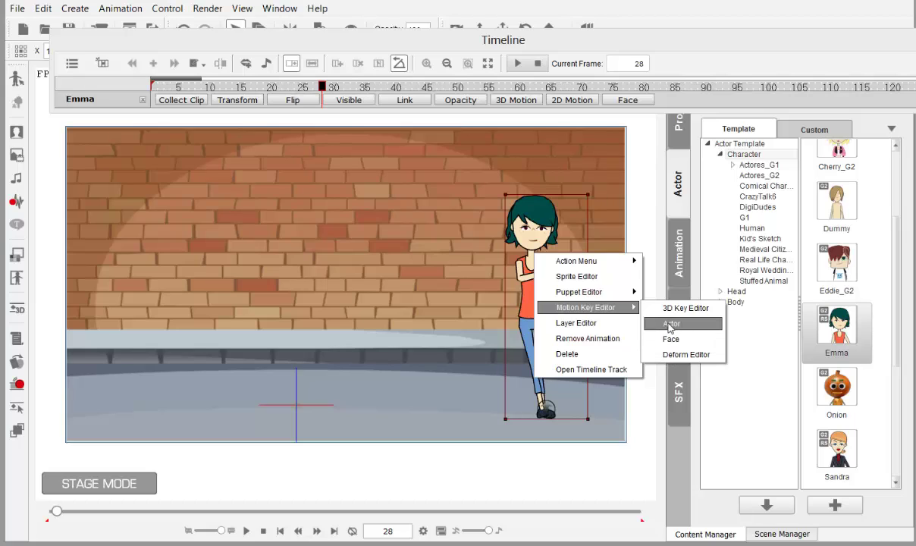
left_click(671, 325)
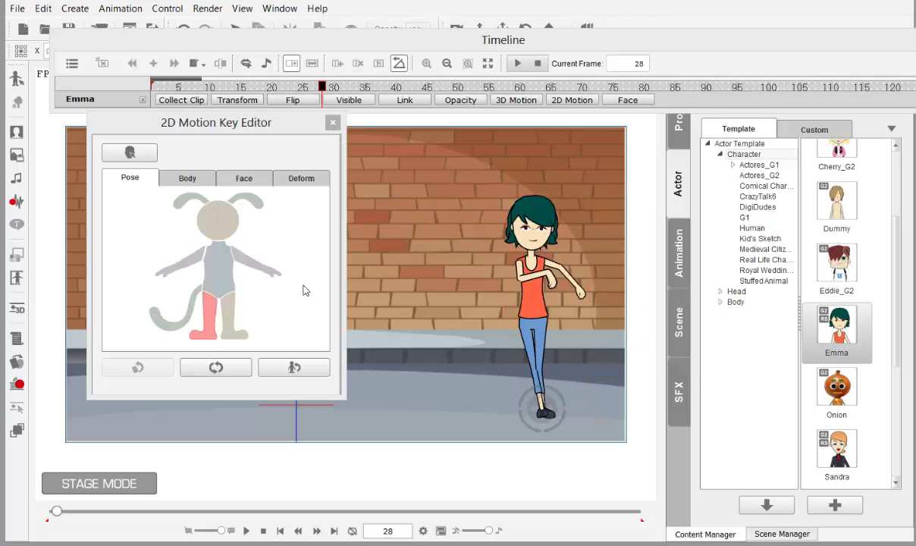
left_click(332, 123)
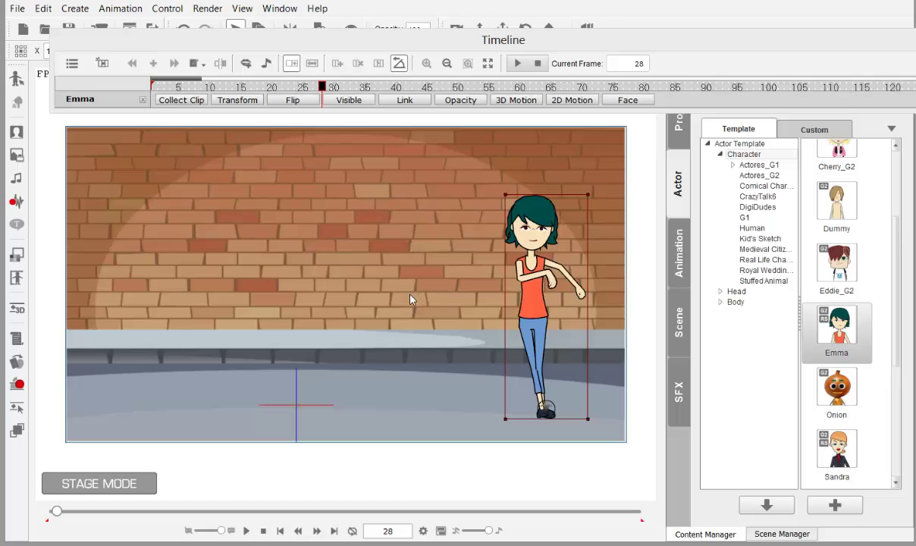
key("ctrl+m")
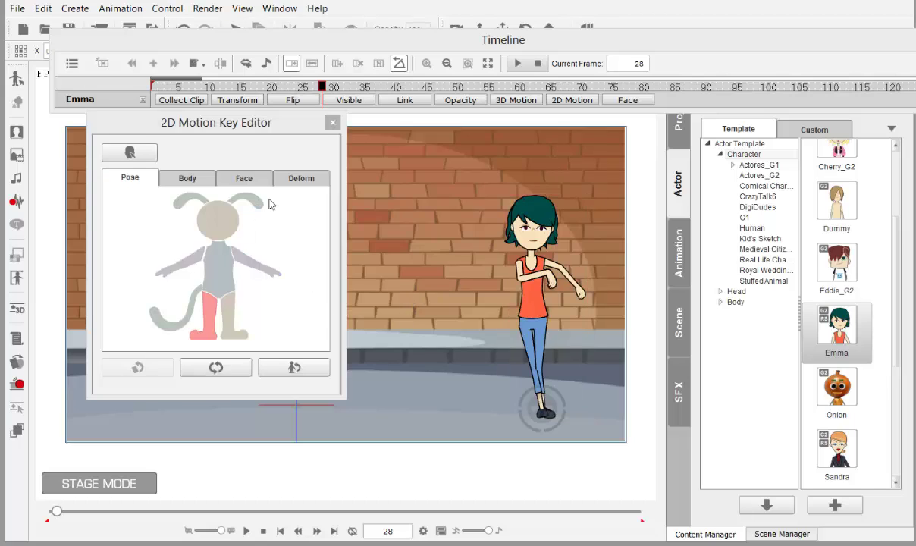
Examine the Body, Face, Deform and Pose modes of the 2D Motion Key Editor.
left_click(185, 181)
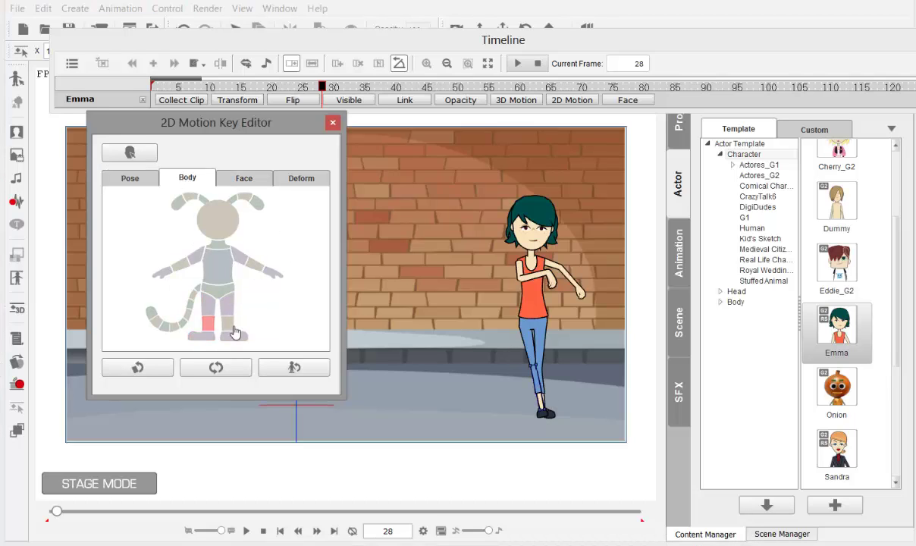
left_click(240, 175)
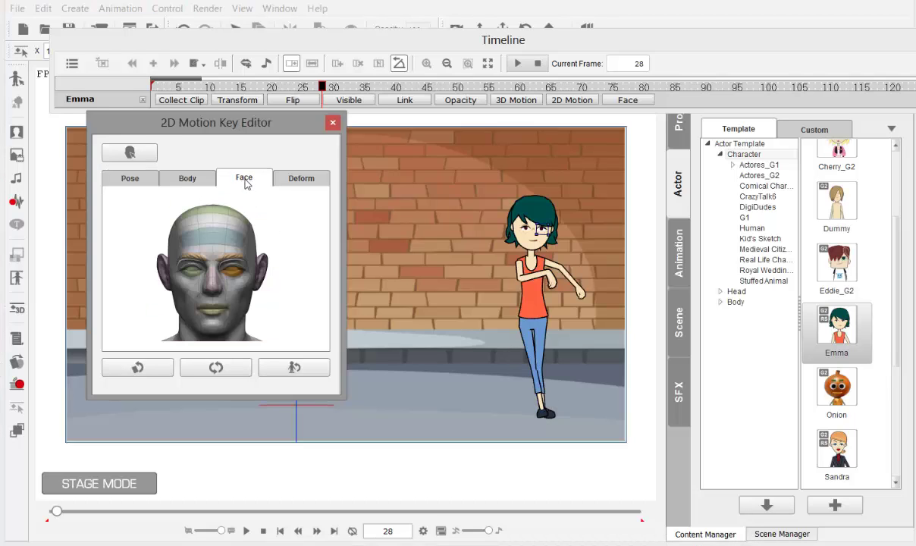
left_click(296, 178)
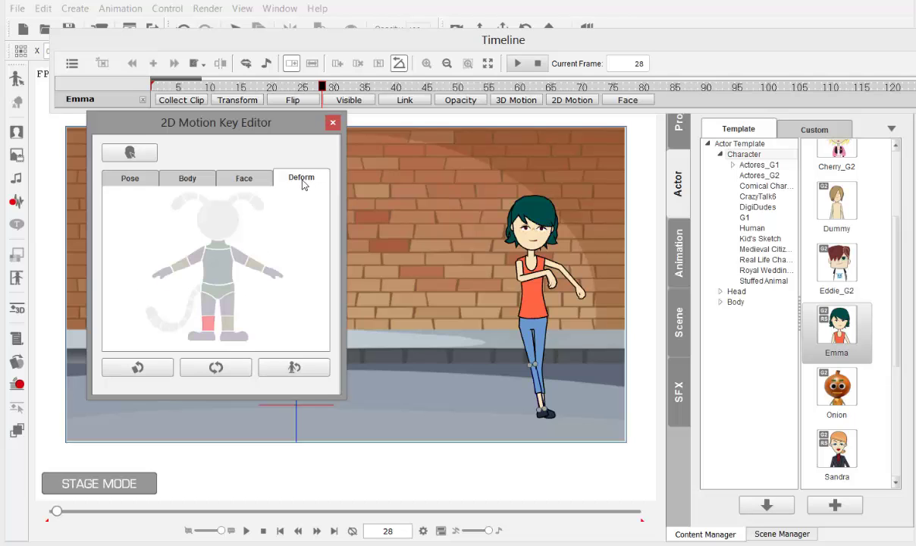
left_click(131, 179)
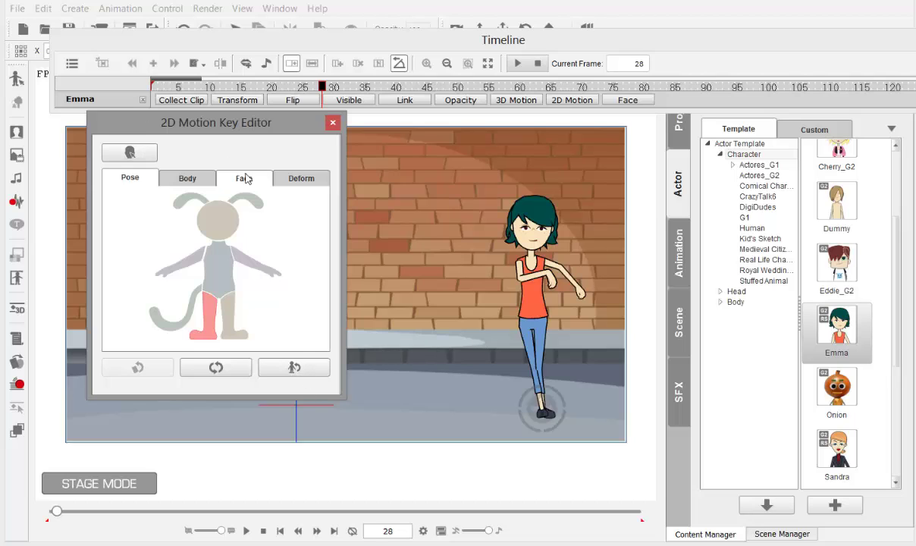
At frame 28, enlarge Emma's right hand and stretch her right forearm in the Body mode of the 2D Motion Key Editor.
left_click(194, 180)
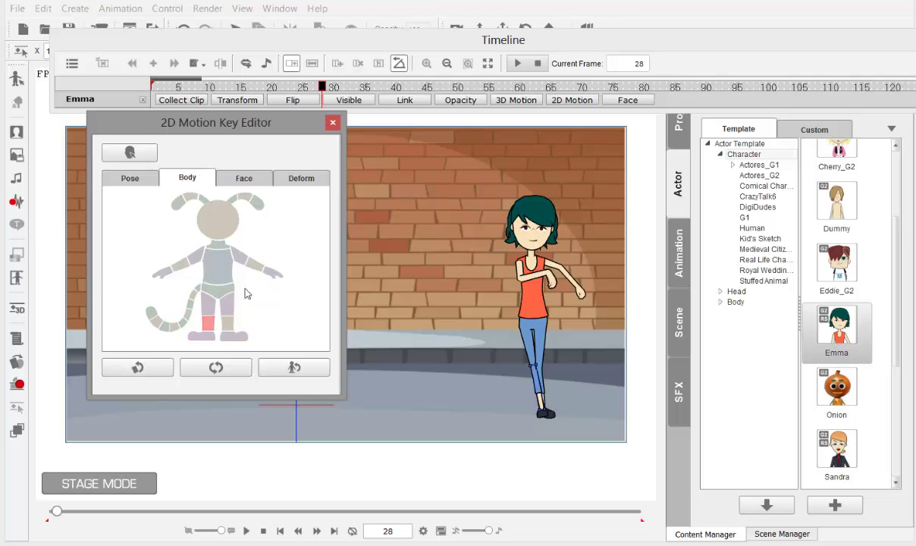
left_click(185, 269)
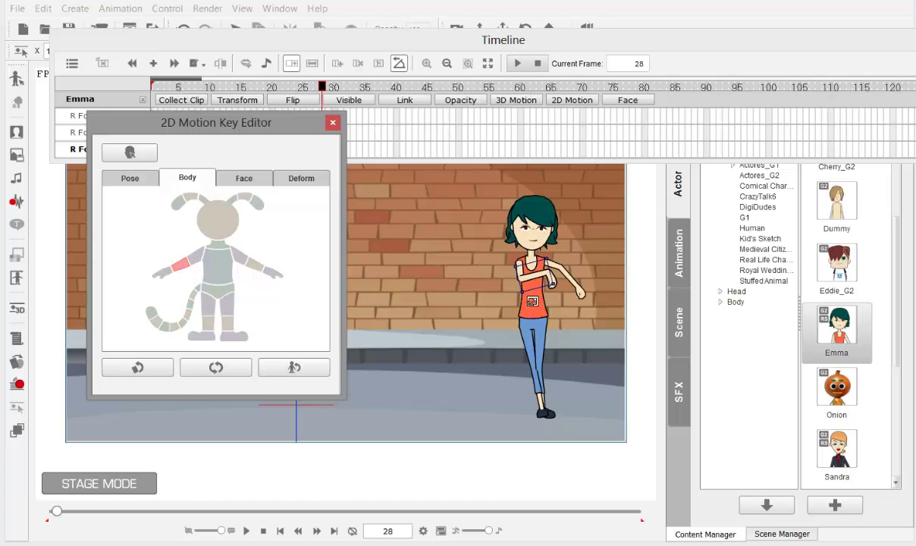
left_click(523, 305)
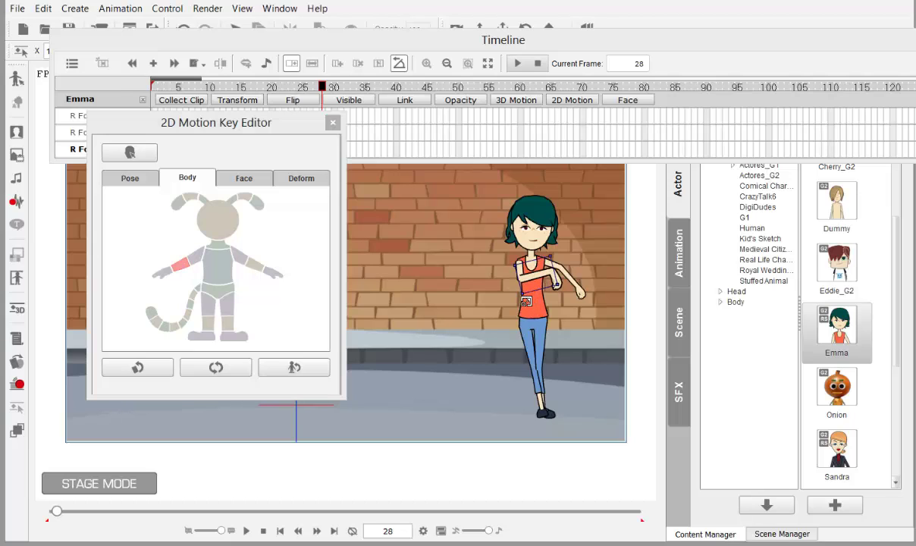
left_click_drag(523, 305, 495, 282)
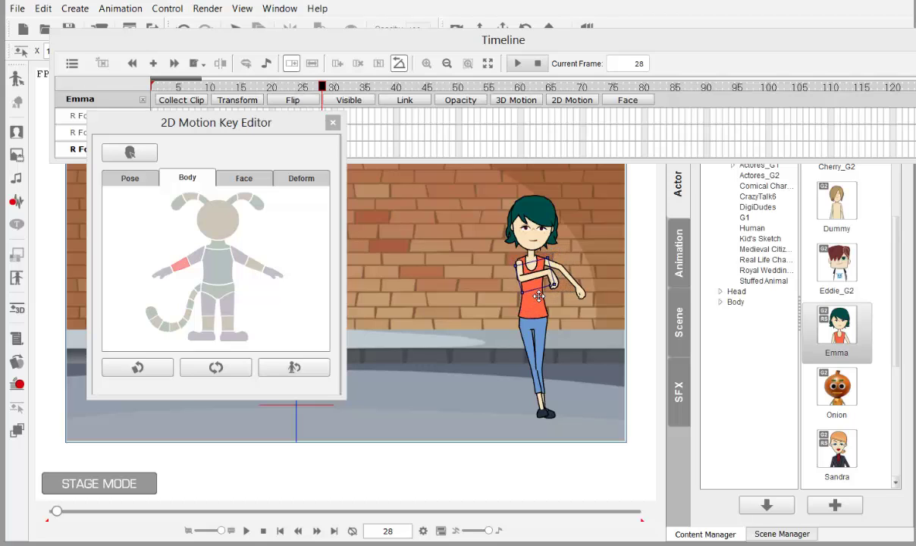
left_click(554, 282)
left_click(559, 296)
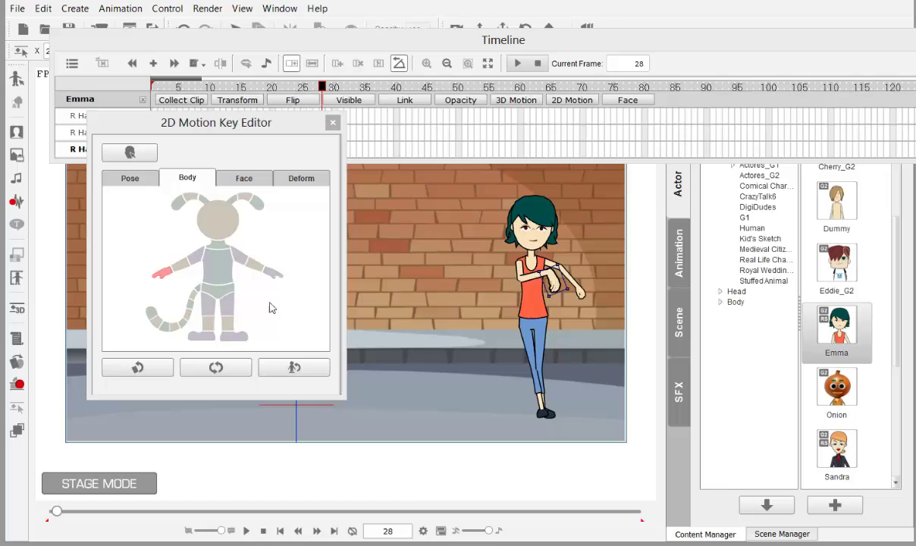
left_click(181, 265)
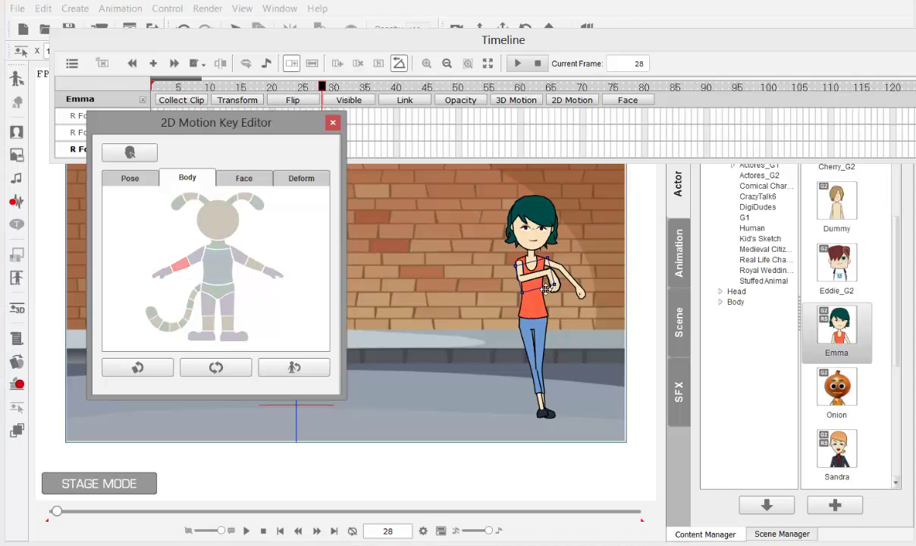
left_click(546, 290)
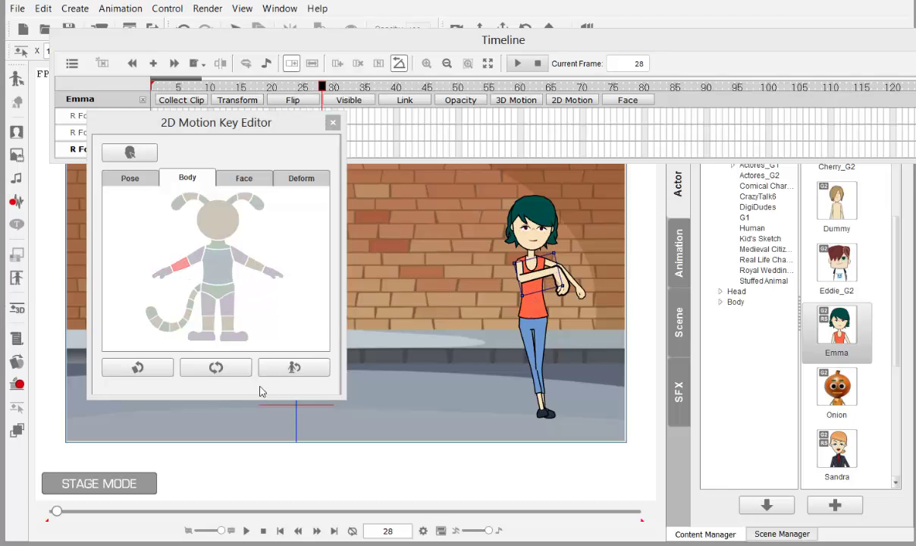
At frame 38, stretch Emma's upper torso taller.
left_click_drag(322, 87, 353, 90)
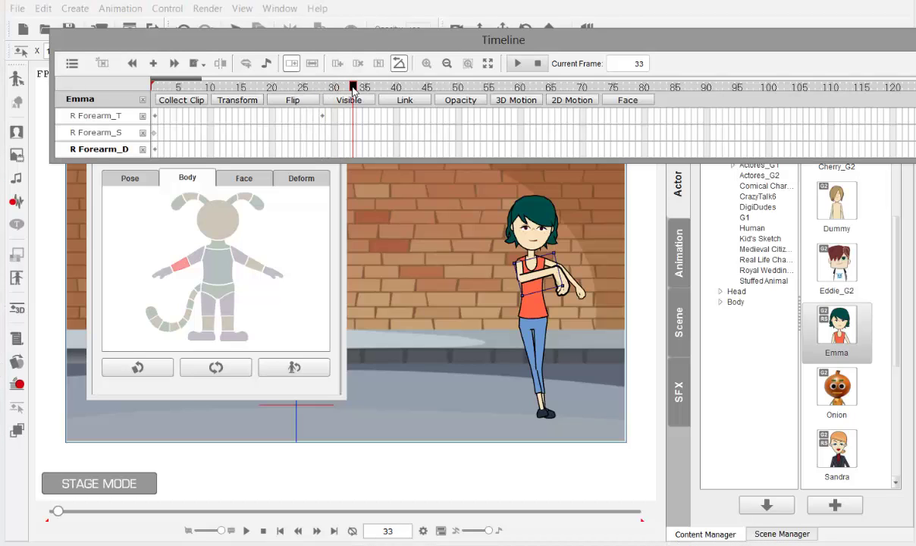
left_click(298, 307)
left_click(386, 88)
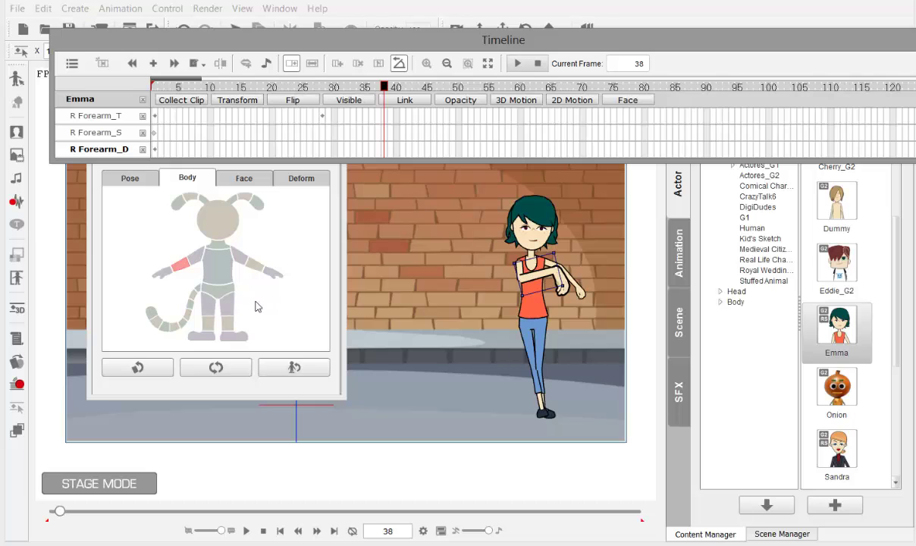
left_click(220, 266)
left_click_drag(525, 324, 497, 307)
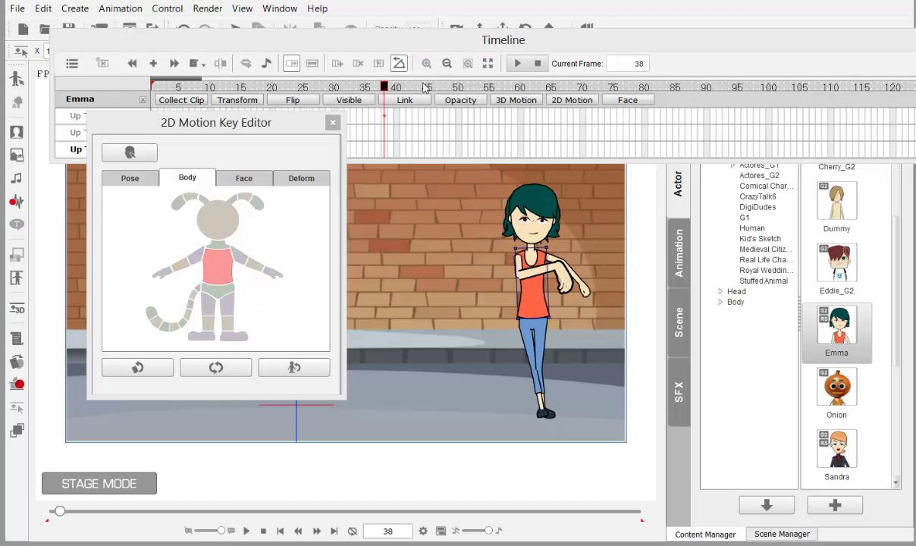
At frame 44, select Emma's mouth in the Face mode and widen it.
left_click(421, 89)
left_click(245, 177)
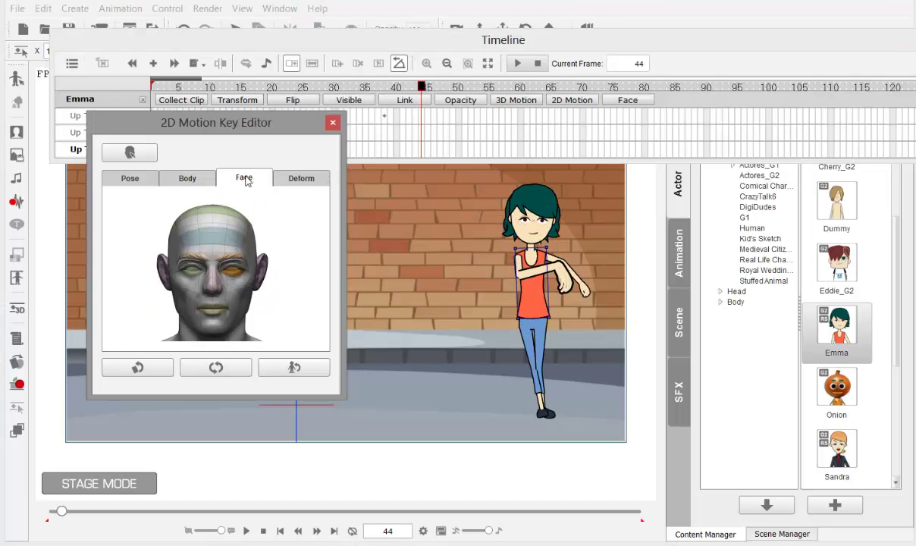
left_click(182, 267)
left_click(215, 291)
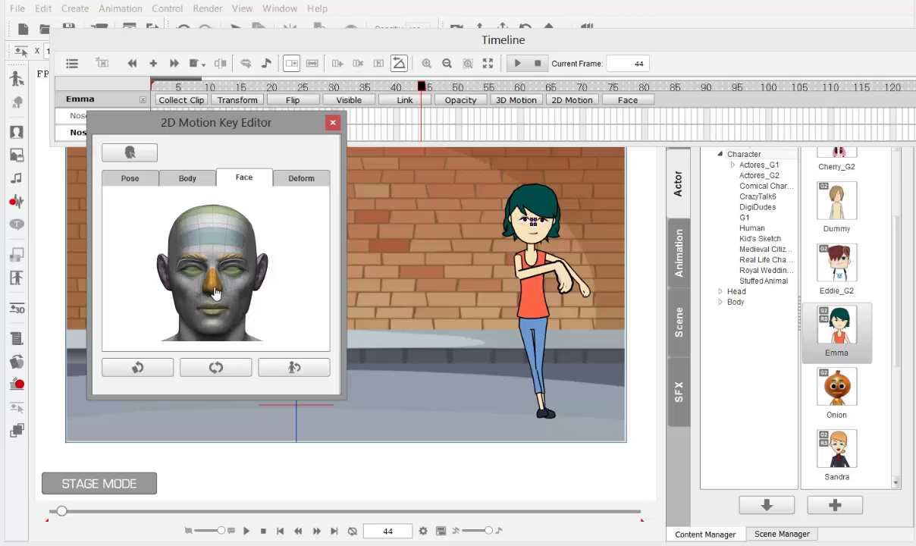
left_click(207, 308)
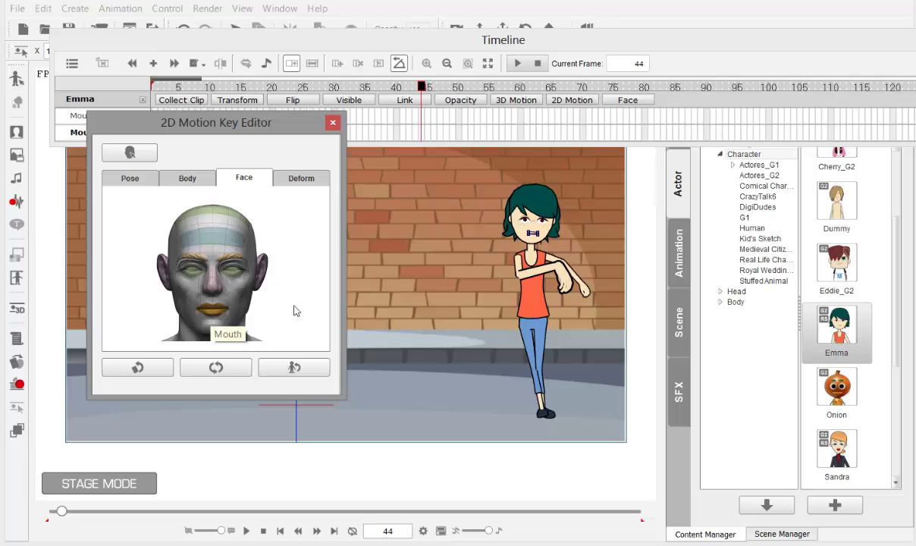
left_click(345, 291)
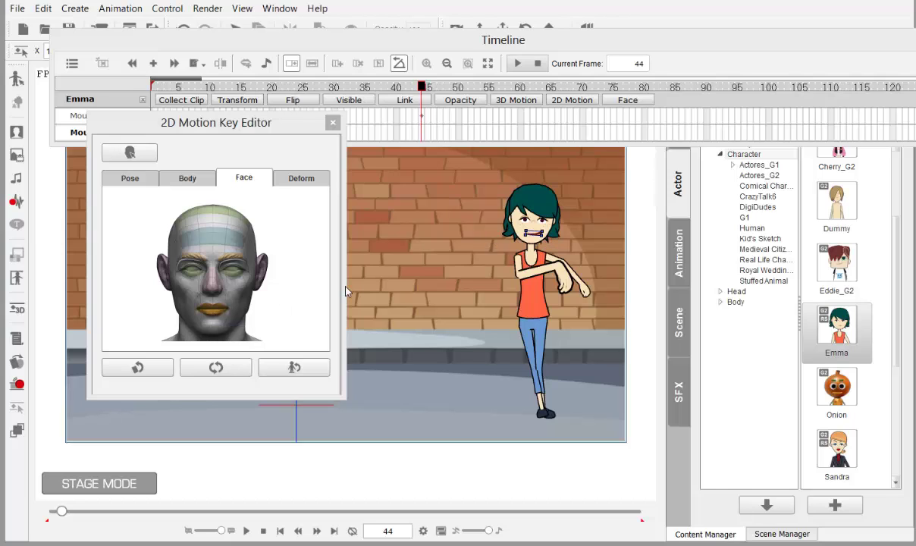
At frame 52, reshape Emma's upper torso by moving its upper corners in the Deform mode.
left_click(278, 315)
left_click(468, 88)
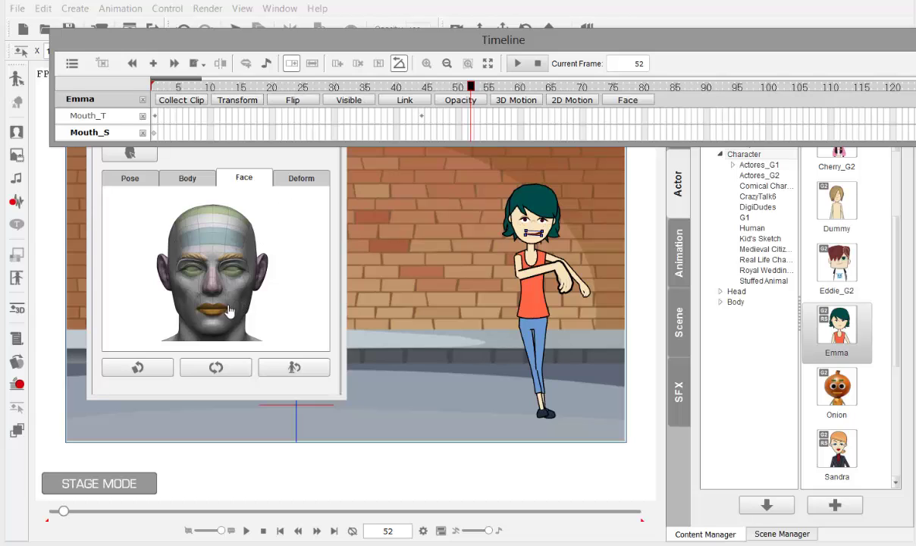
left_click(302, 182)
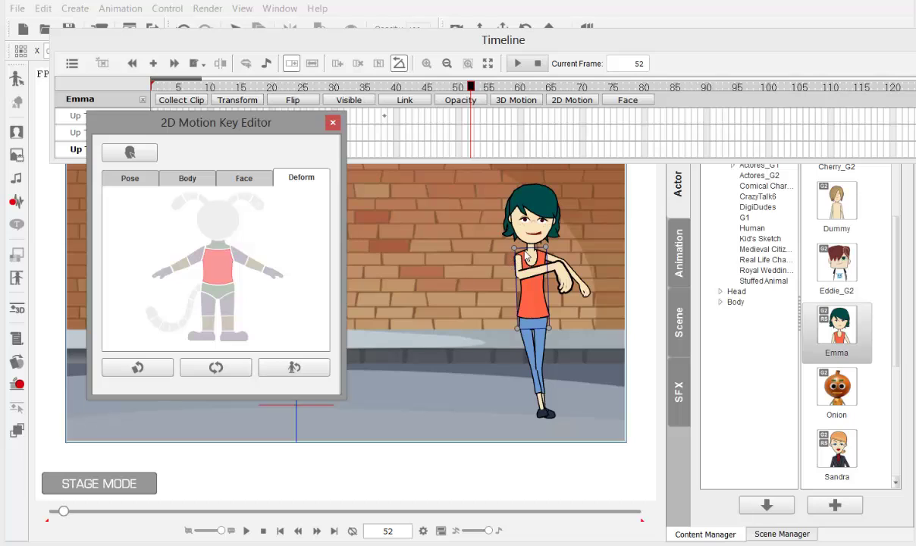
left_click_drag(528, 256, 564, 252)
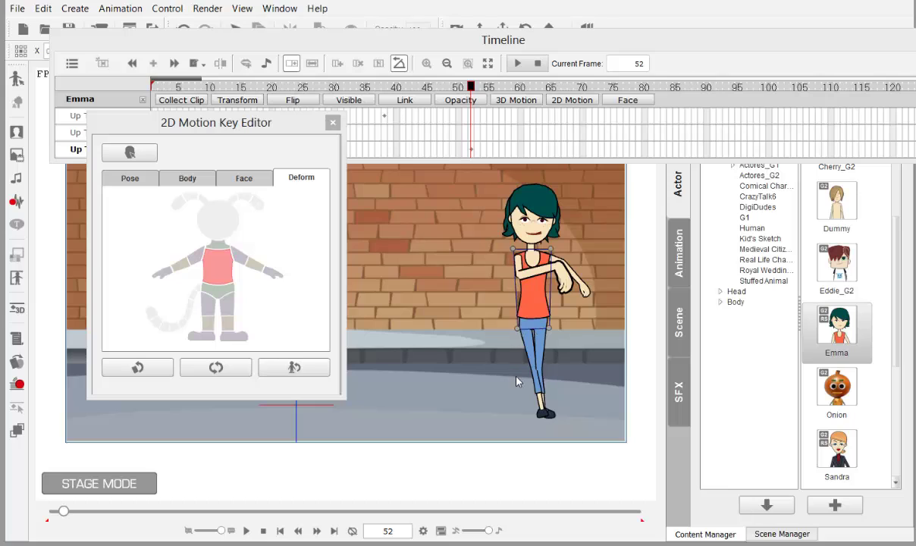
Try to deform Emma's right foot by moving its lower corners at frame 52, and reset the foot to its original shape.
left_click(540, 410)
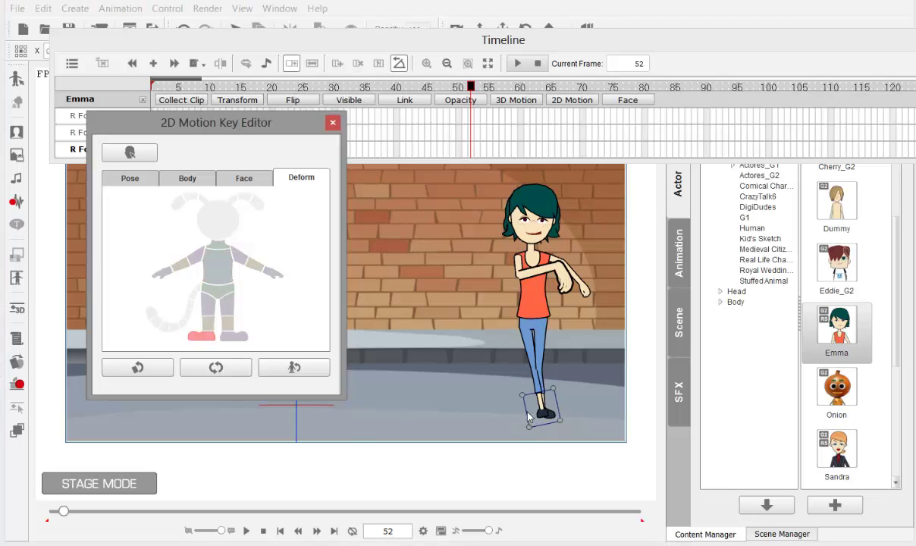
left_click_drag(529, 416, 551, 422)
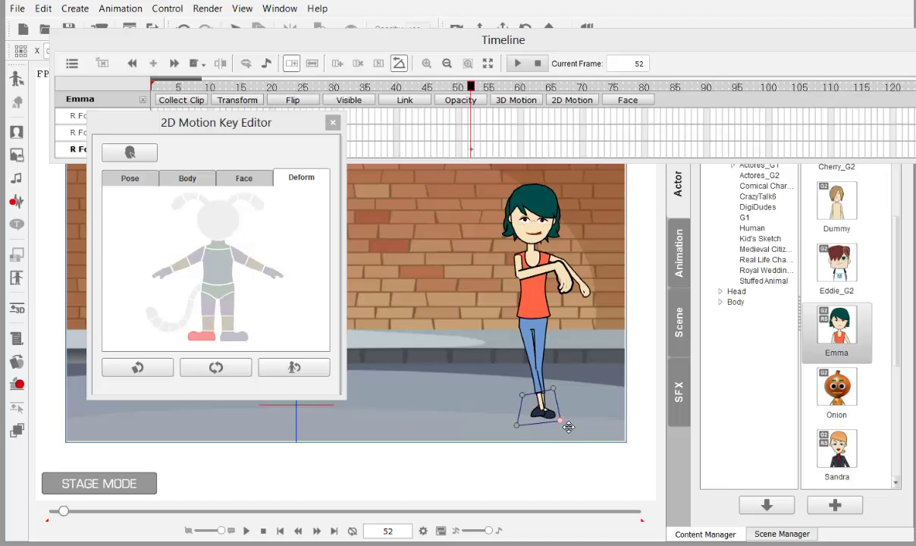
left_click_drag(569, 428, 566, 430)
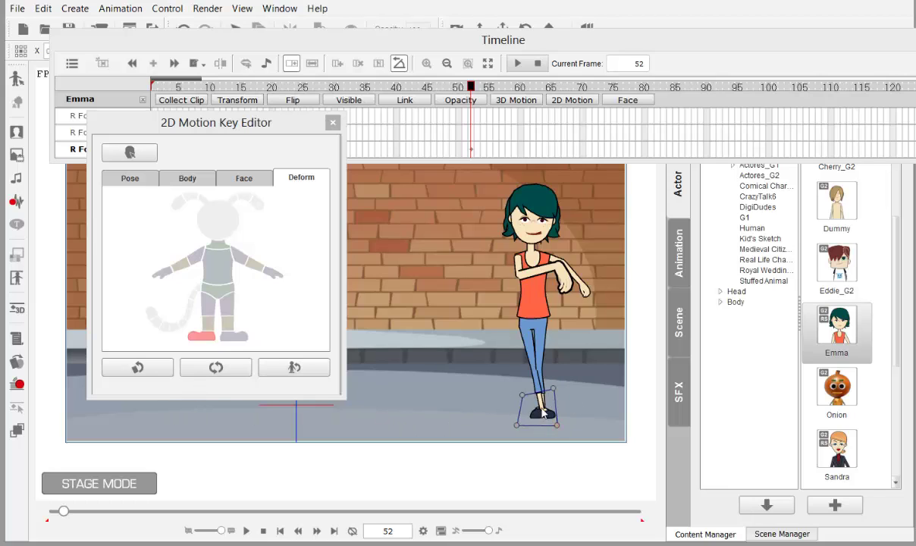
left_click(142, 368)
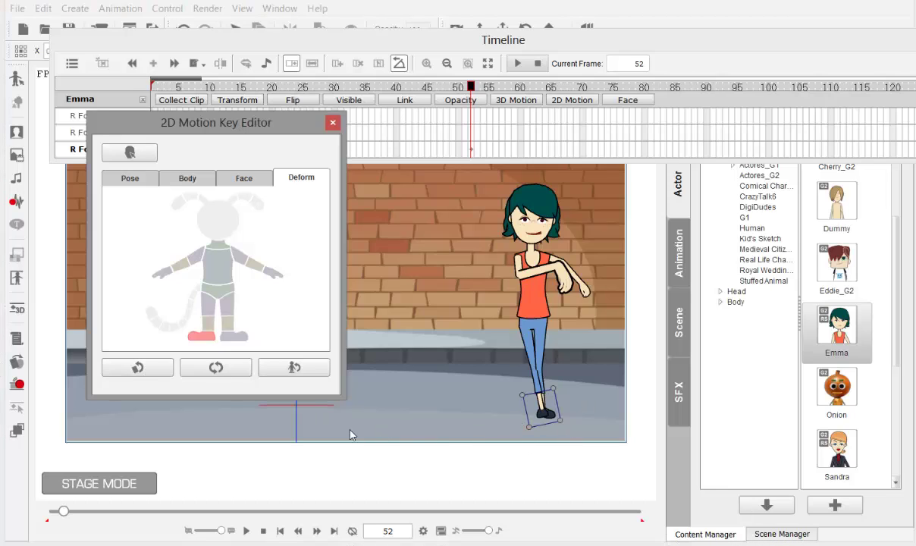
At frame 57, deform Emma's left forearm near the wrist, and check the deform boxes of her hips and left thigh.
left_click_drag(455, 87, 503, 92)
left_click(262, 271)
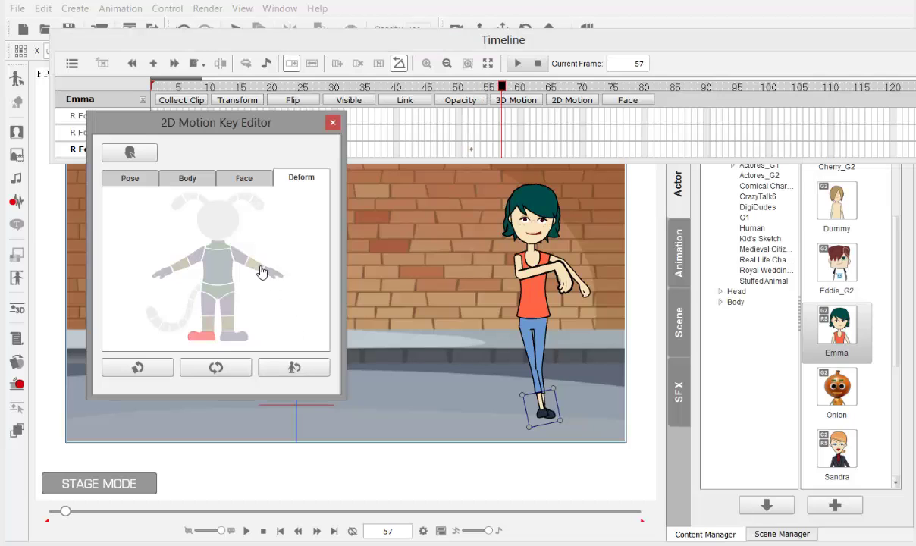
left_click(258, 267)
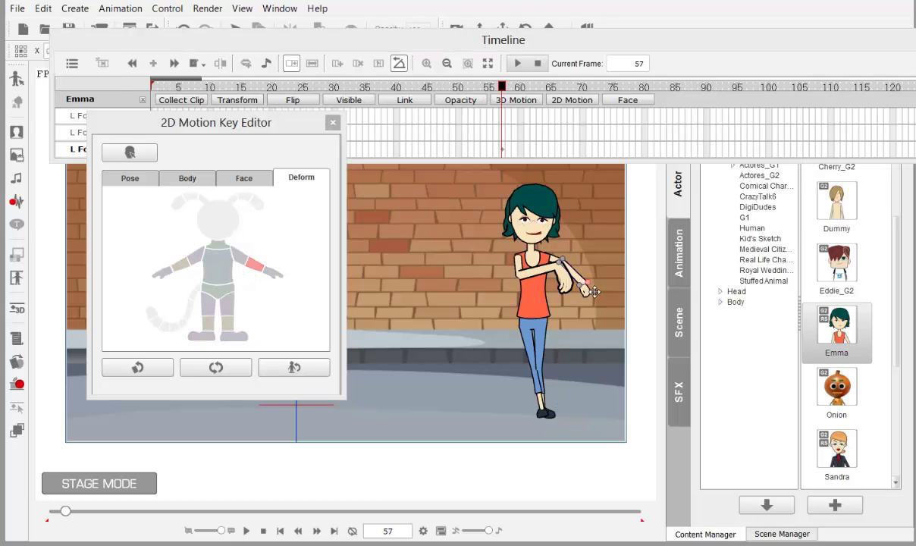
mouse_move(593, 291)
left_mouse_down()
mouse_move(607, 292)
mouse_move(588, 297)
left_mouse_up()
left_click(251, 267)
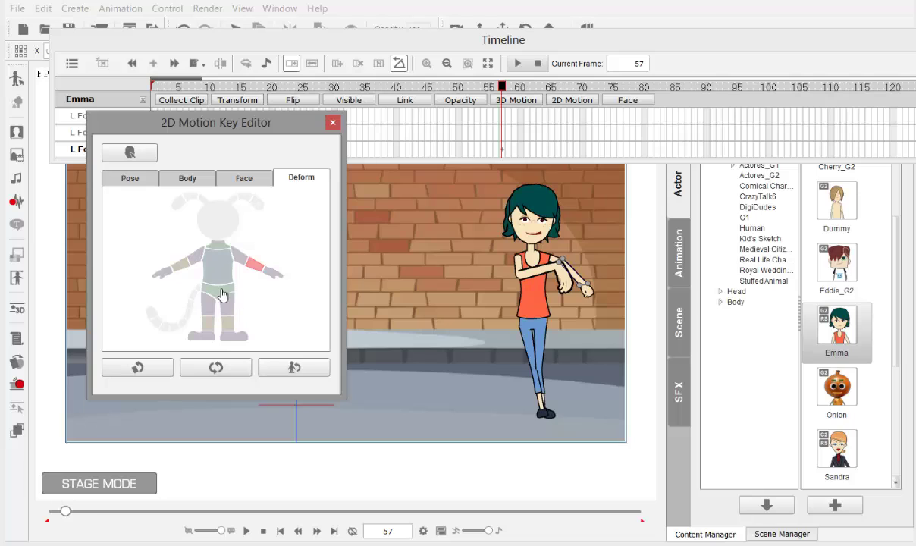
left_click(221, 292)
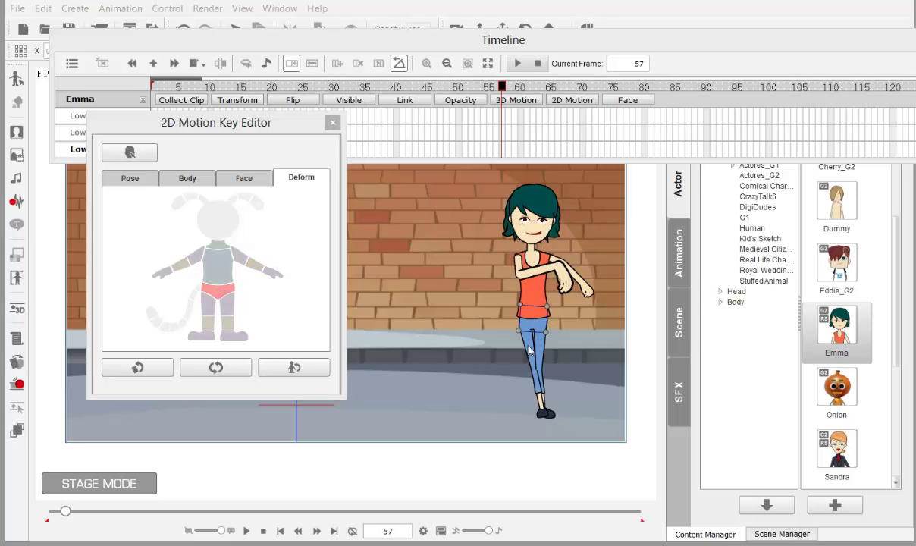
left_click(209, 328)
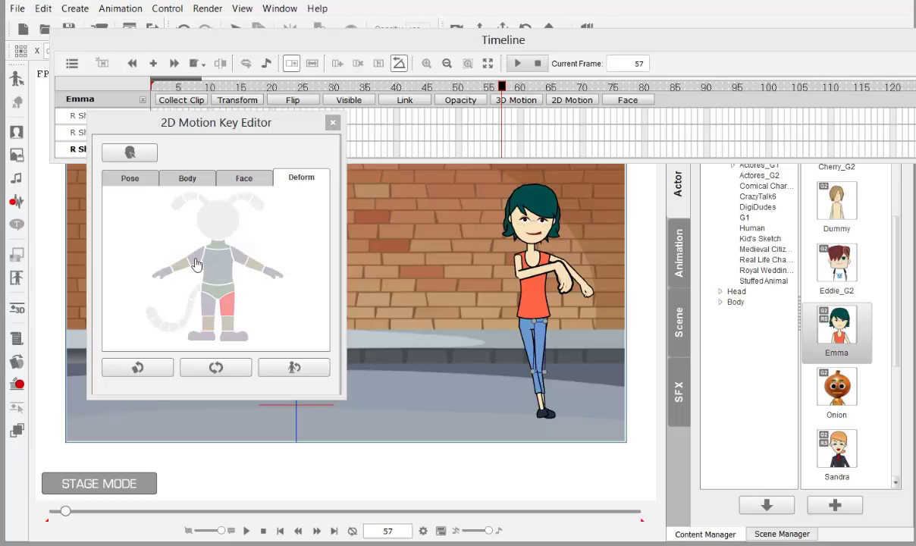
At frame 57, enlarge Emma's back hair in the Face mode and adjust her front hair.
left_click(245, 180)
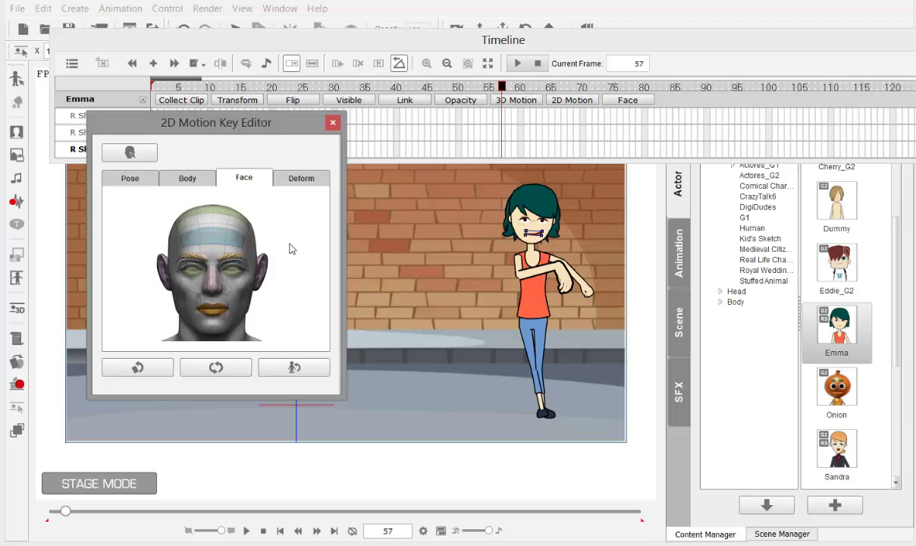
left_click(232, 216)
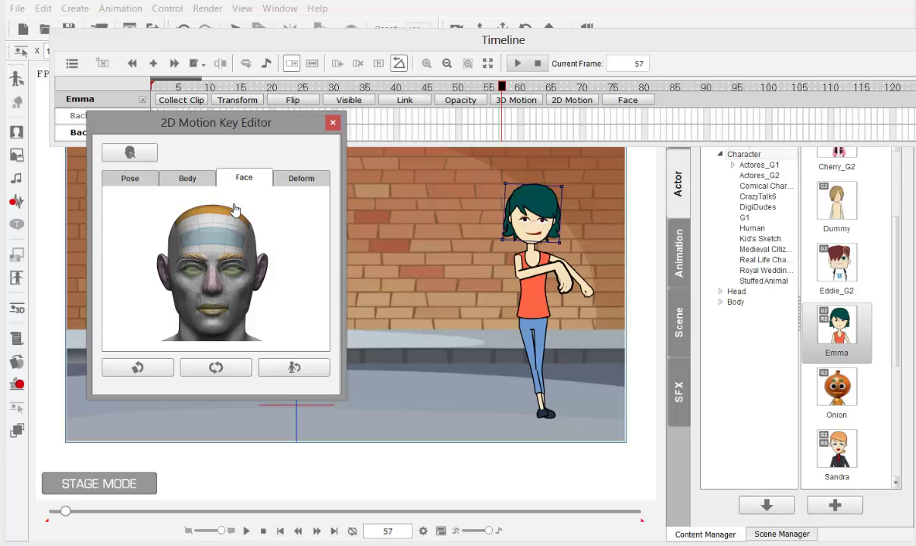
left_click_drag(504, 185, 504, 186)
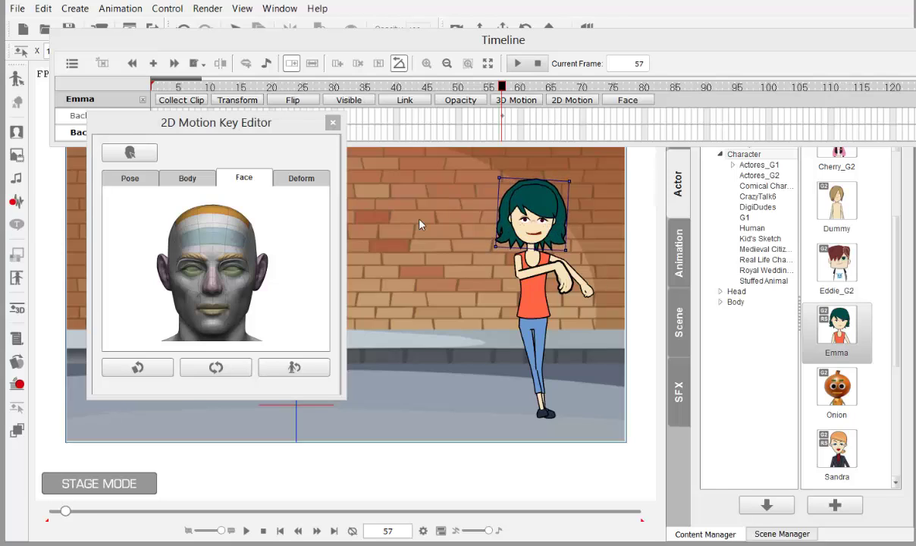
left_click(507, 222)
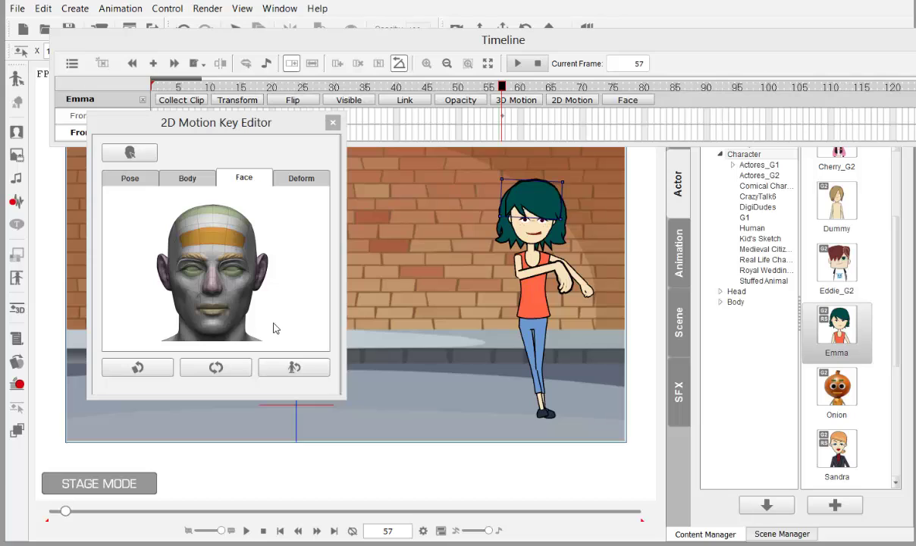
Select Emma's right eye and her eyebrows one after another in the Face mode.
left_click(226, 266)
left_click(200, 271)
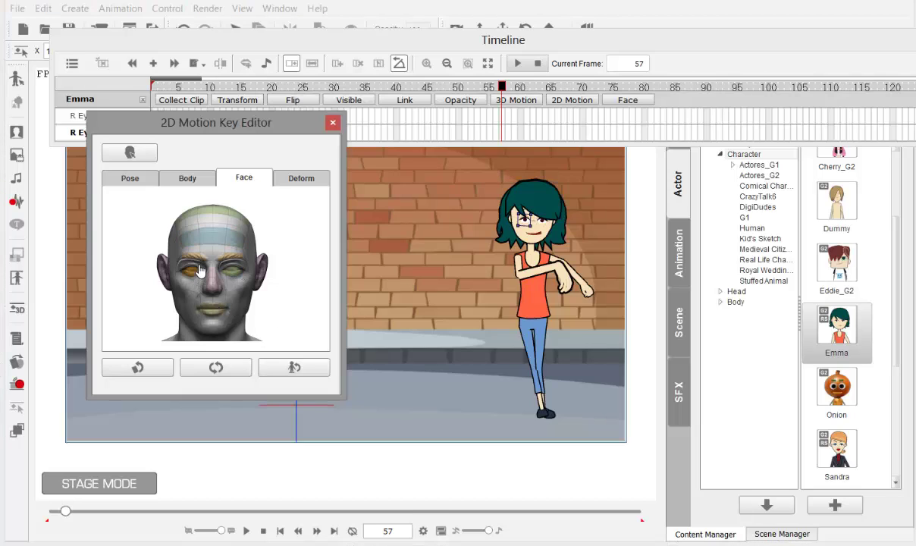
left_click(212, 262)
left_click(231, 267)
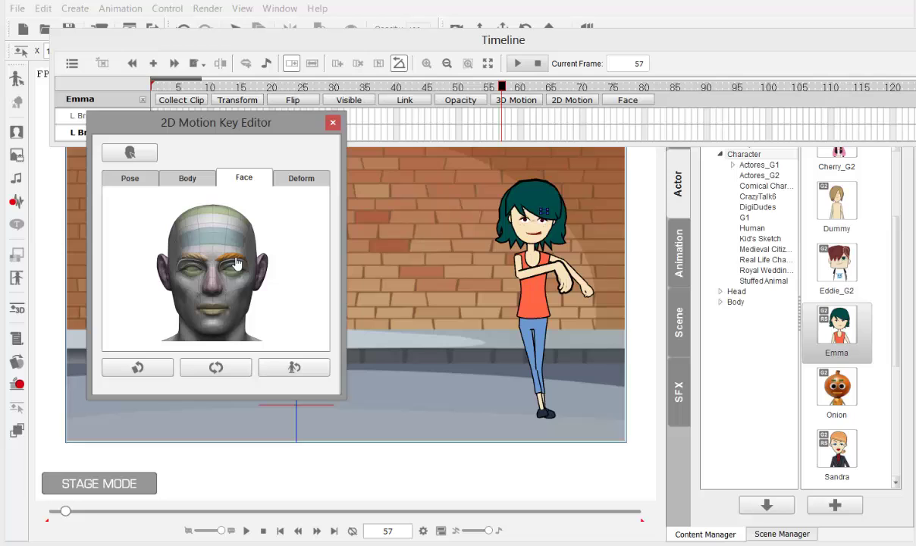
left_click(191, 270)
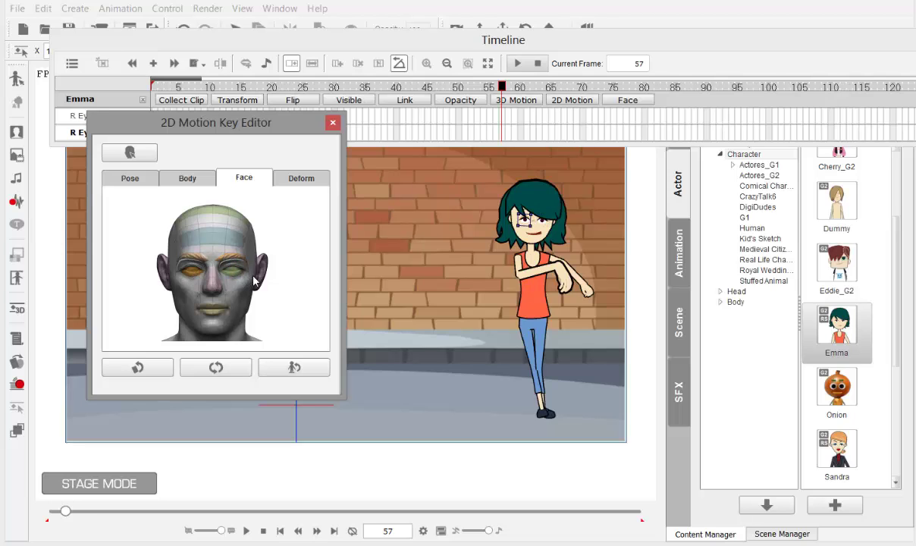
Switch to facial expression editing, include the mouth in the selected features, and tilt Emma's head with the head tilt control.
left_click(130, 154)
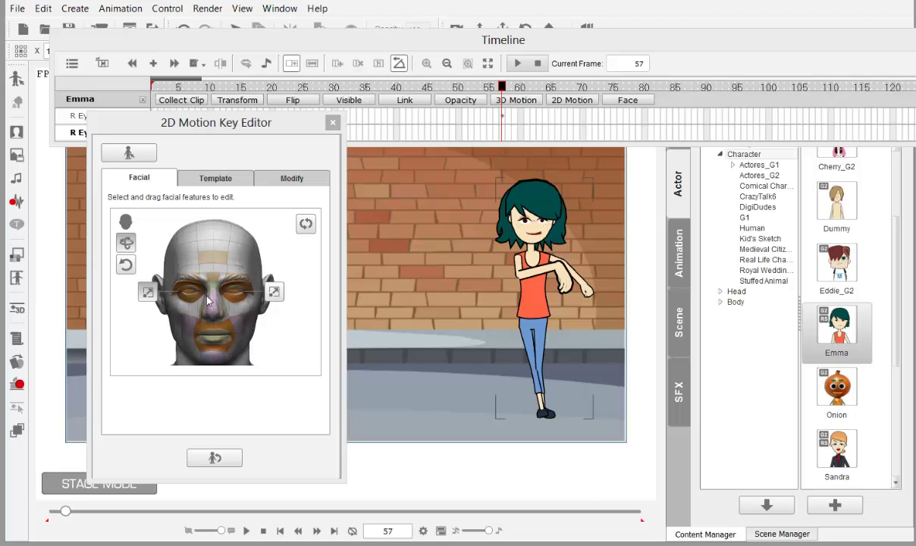
left_click(212, 341)
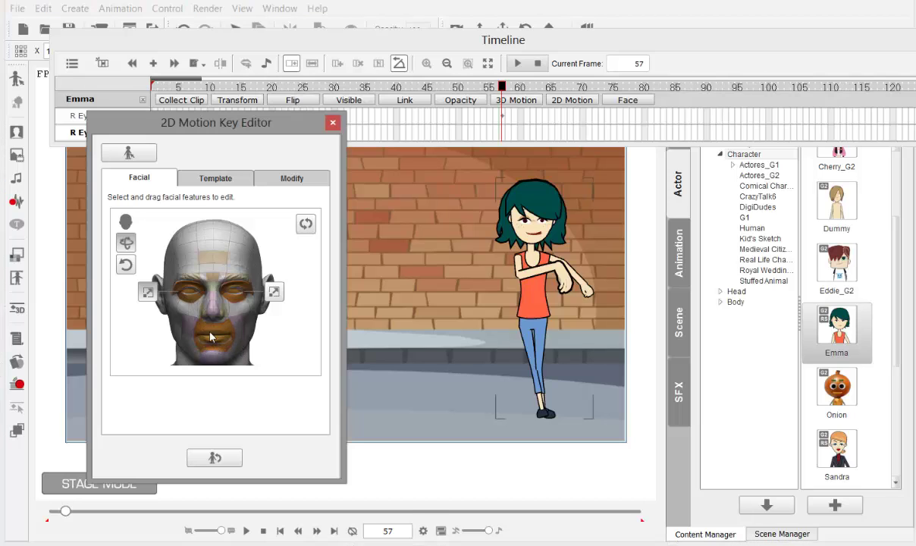
left_click(125, 265)
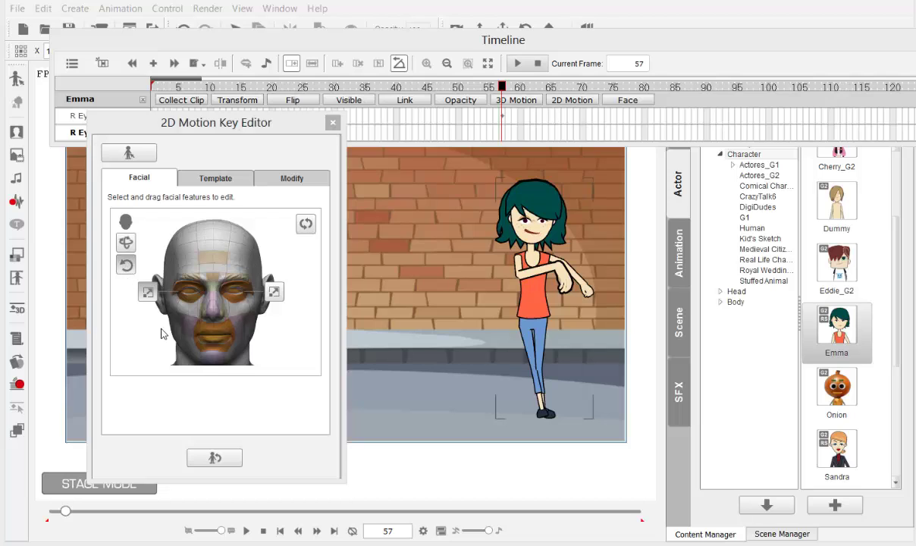
left_click(159, 335)
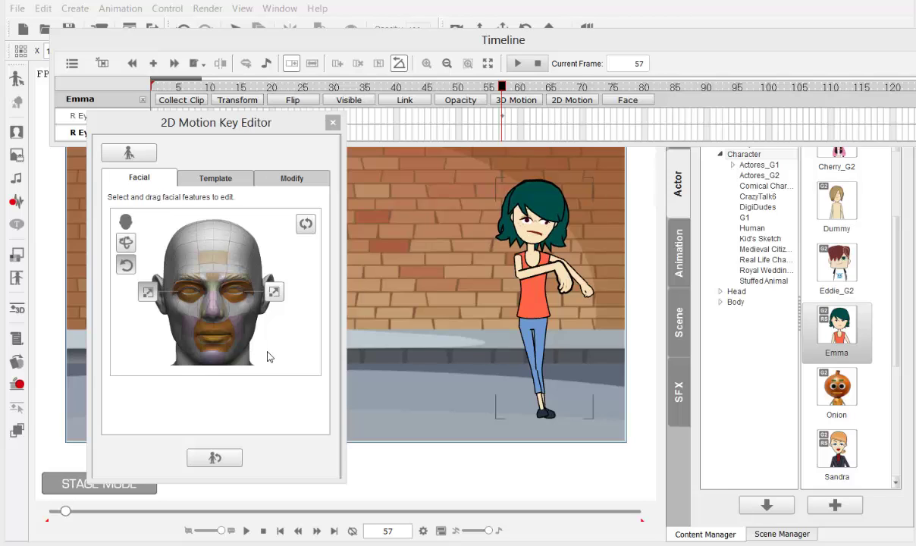
Deselect the eyes and reshape Emma's expression with the mouth and inner forehead features and the head rotation control.
left_click(257, 320)
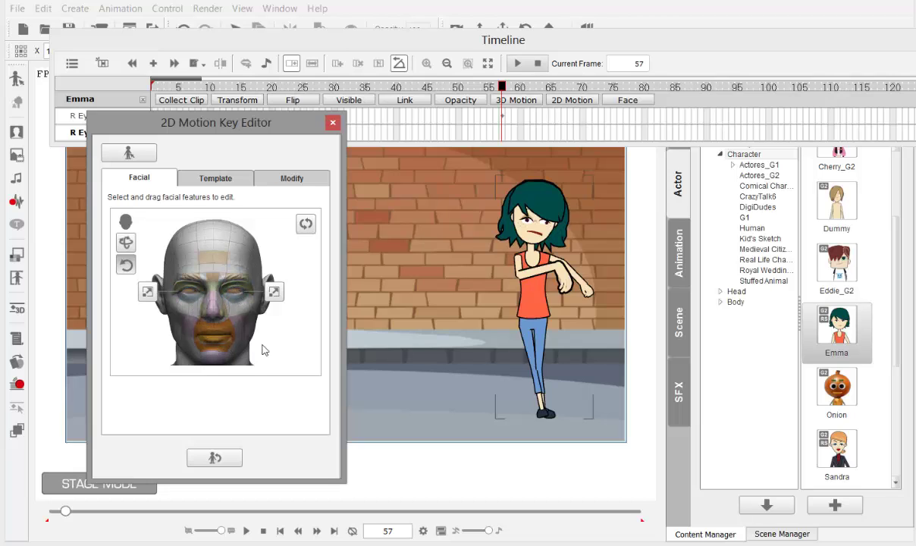
left_click_drag(201, 334, 196, 355)
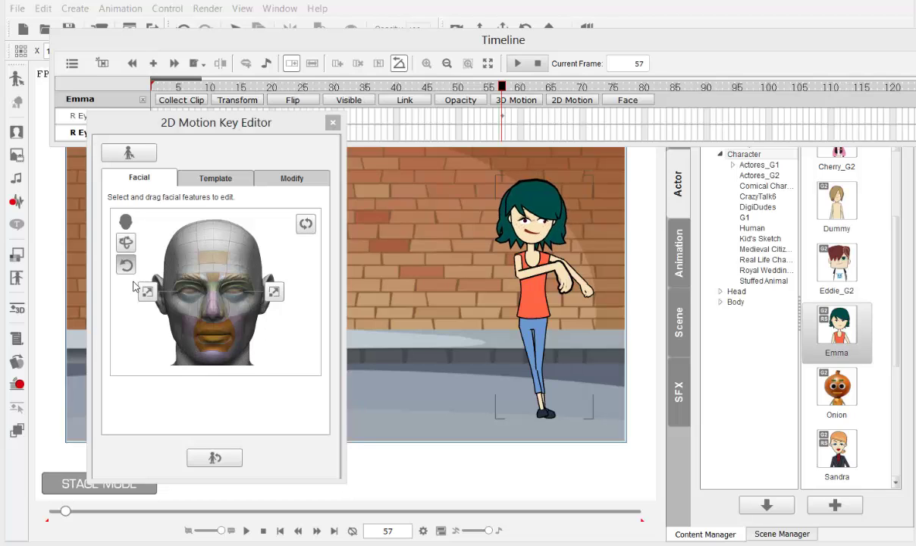
left_click_drag(204, 261, 264, 317)
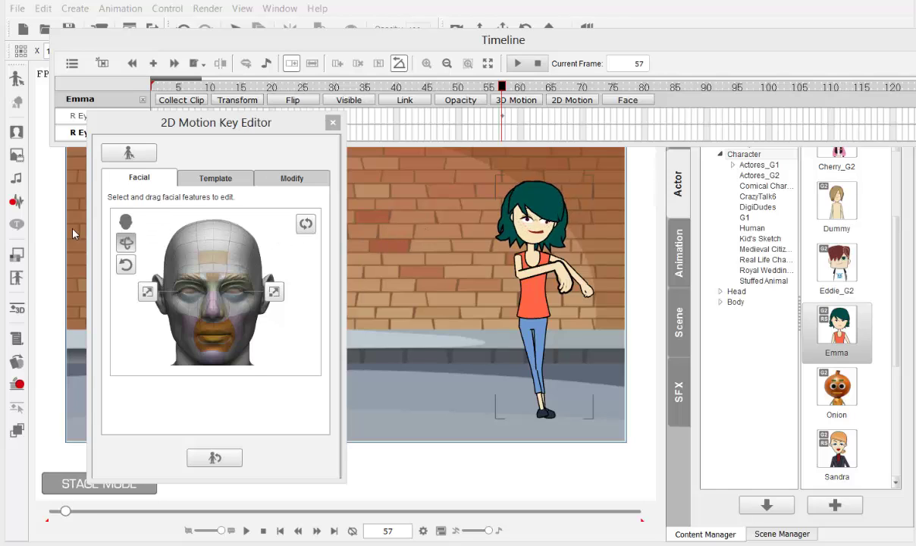
left_click(210, 321)
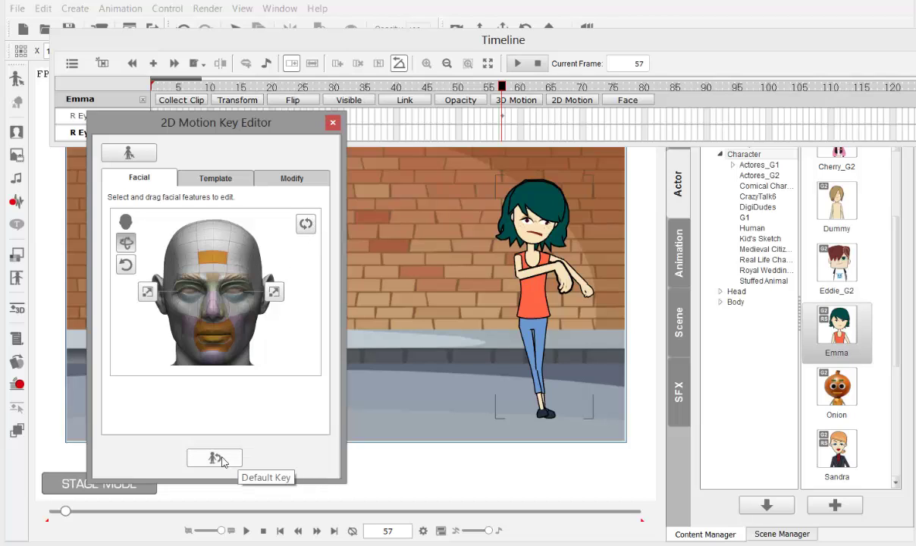
At frame 63, try the 05-Surprise expression templates and apply Surprise_4 with an expression strength of 100.
left_click(536, 88)
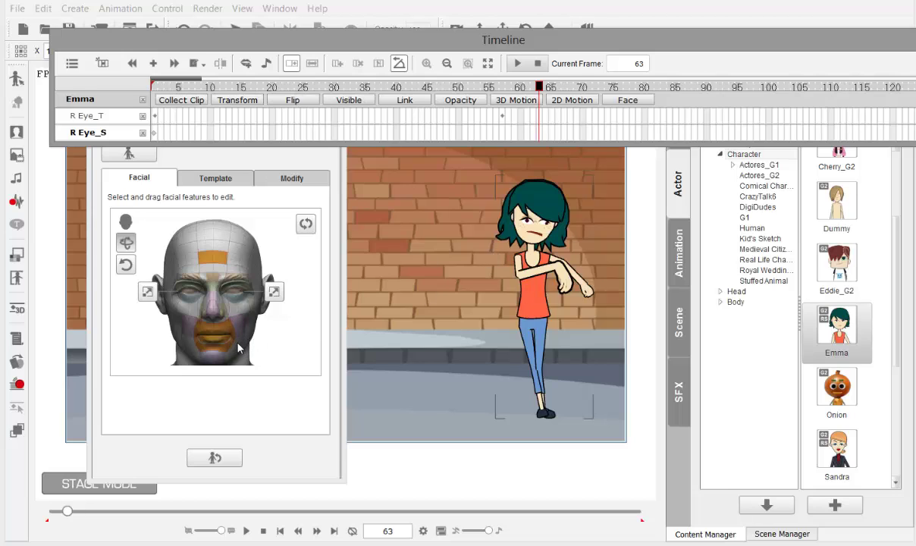
left_click(267, 352)
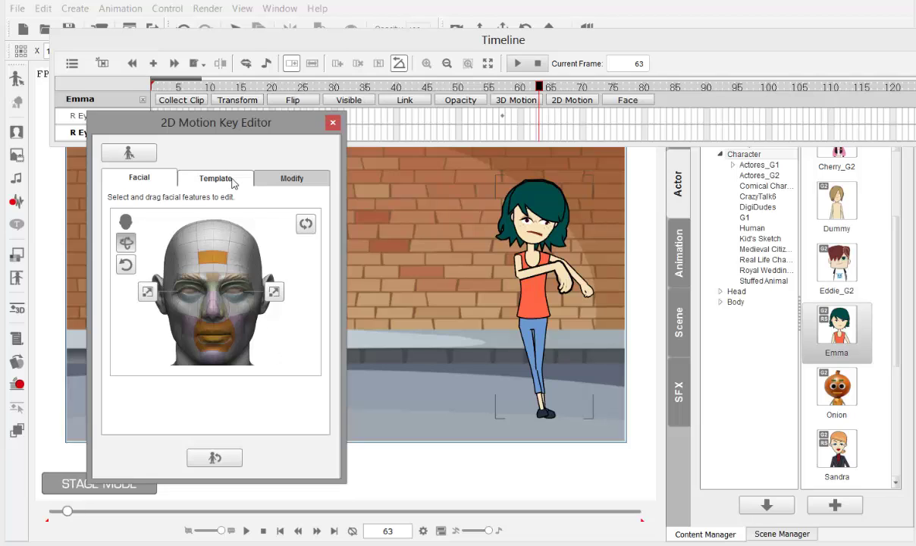
left_click(215, 177)
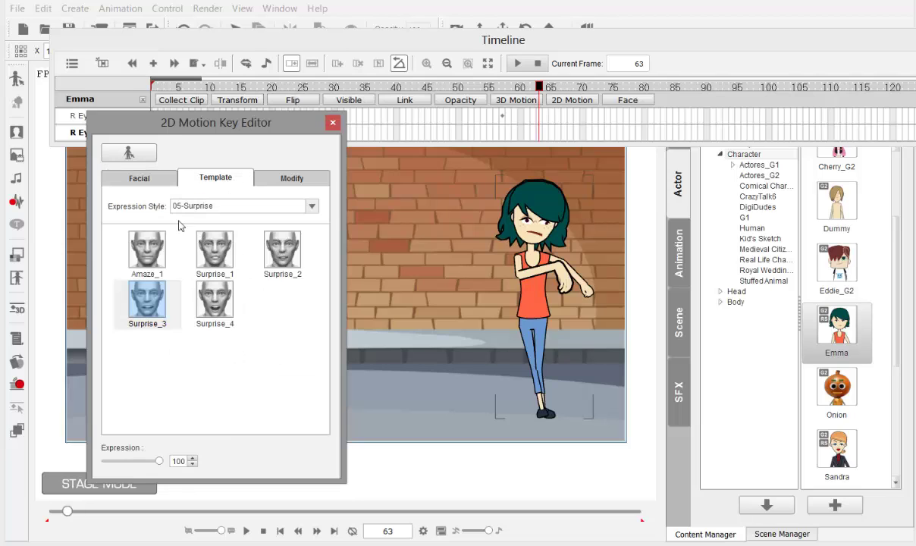
left_click(215, 256)
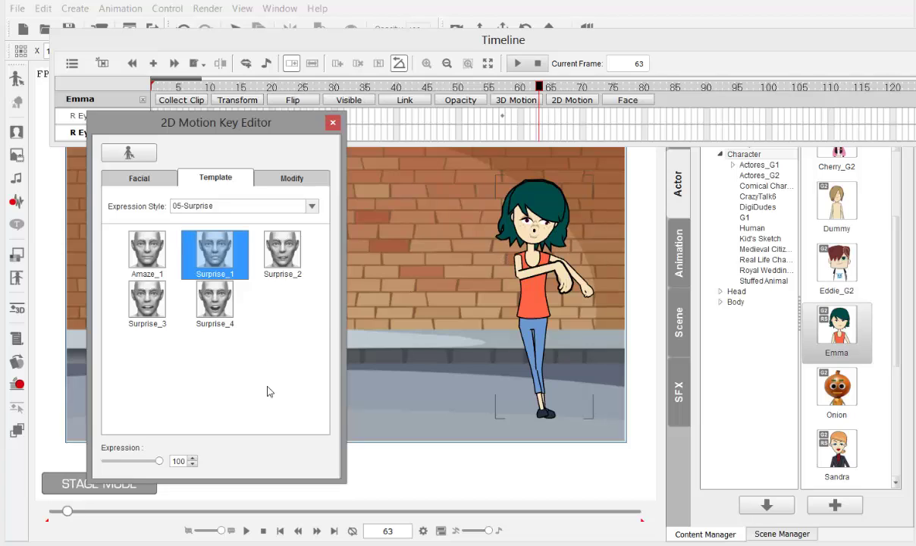
left_click(275, 242)
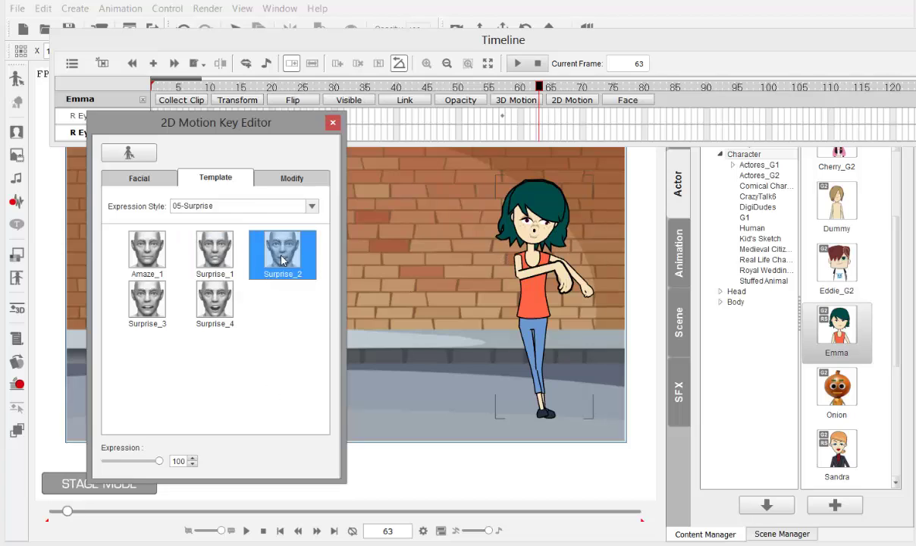
left_click(130, 316)
left_click(224, 310)
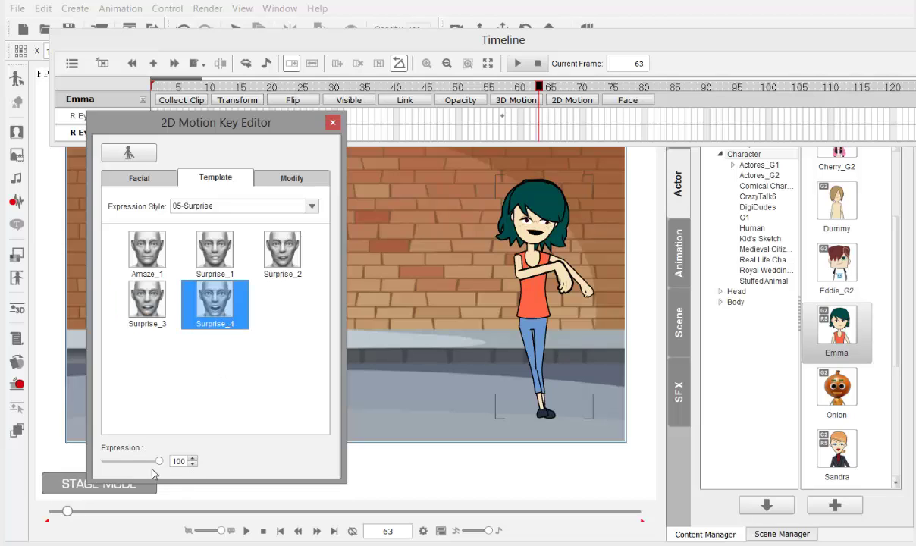
left_click_drag(159, 463, 195, 473)
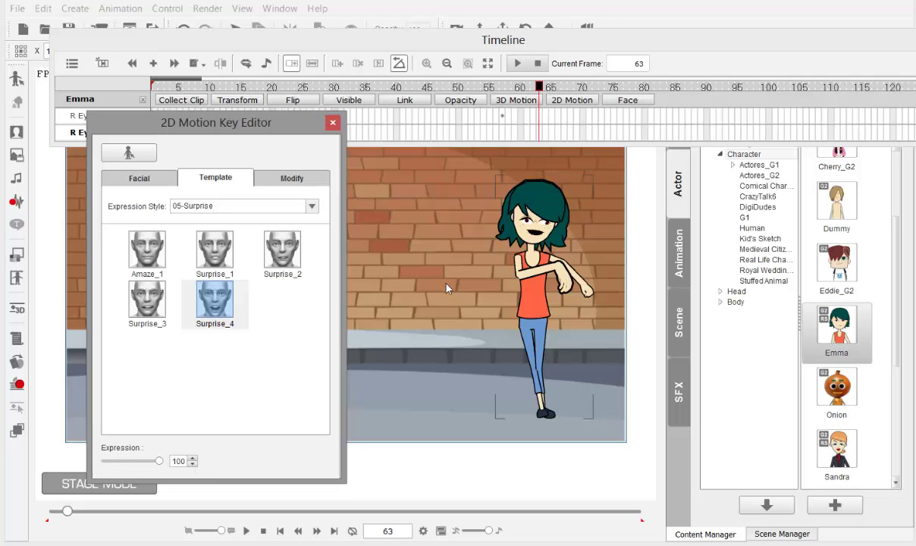
Fine-tune Emma's expression by setting Droop Lower Lip to about half, Raise Right Cheek to about a quarter and Raise Lip Edges to maximum.
left_click(282, 177)
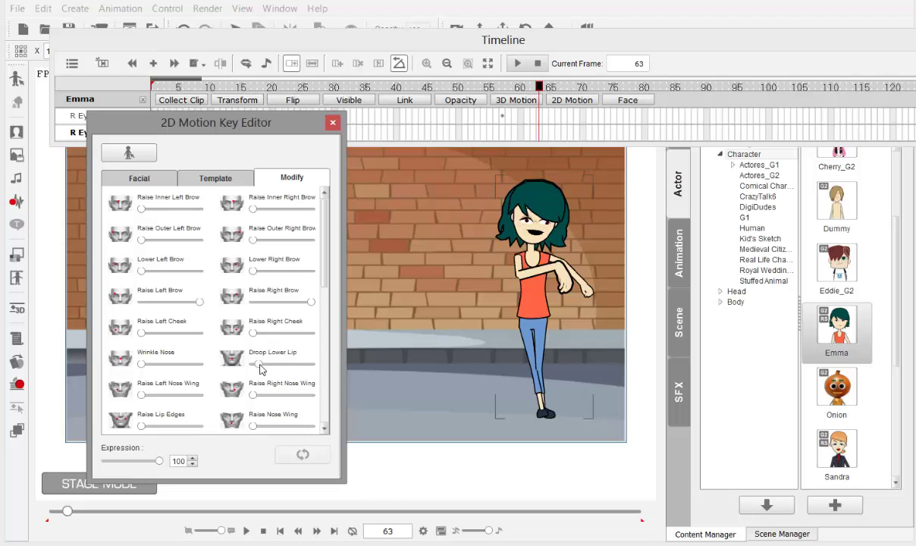
left_click_drag(260, 369, 279, 365)
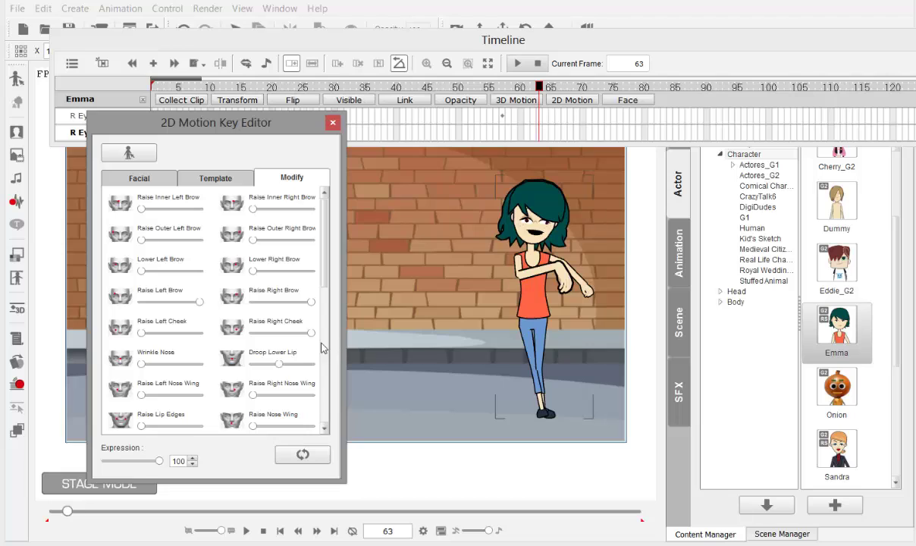
left_click_drag(254, 332, 269, 349)
left_click_drag(267, 430, 221, 433)
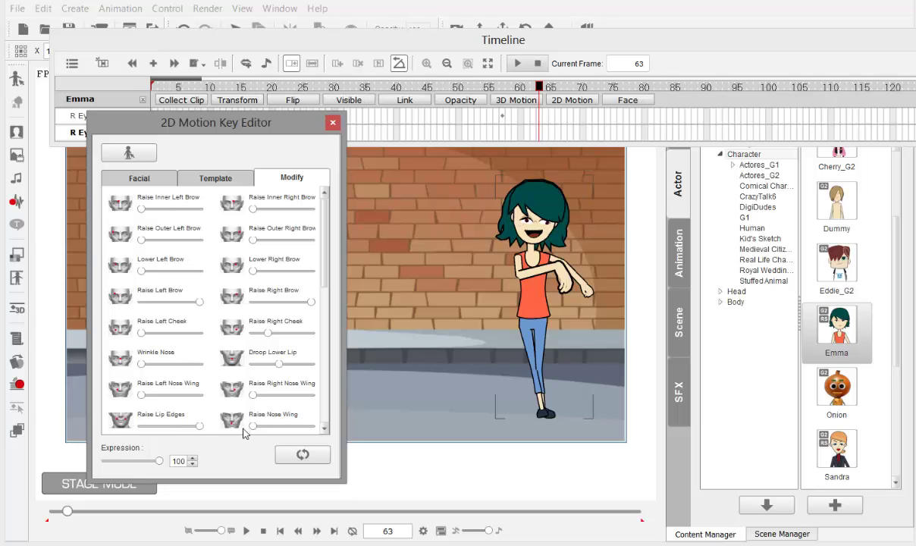
Return to 2D body and face part editing, shift Emma's left eye slightly at frame 63, and close the 2D Motion Key Editor.
left_click(123, 155)
left_click(117, 186)
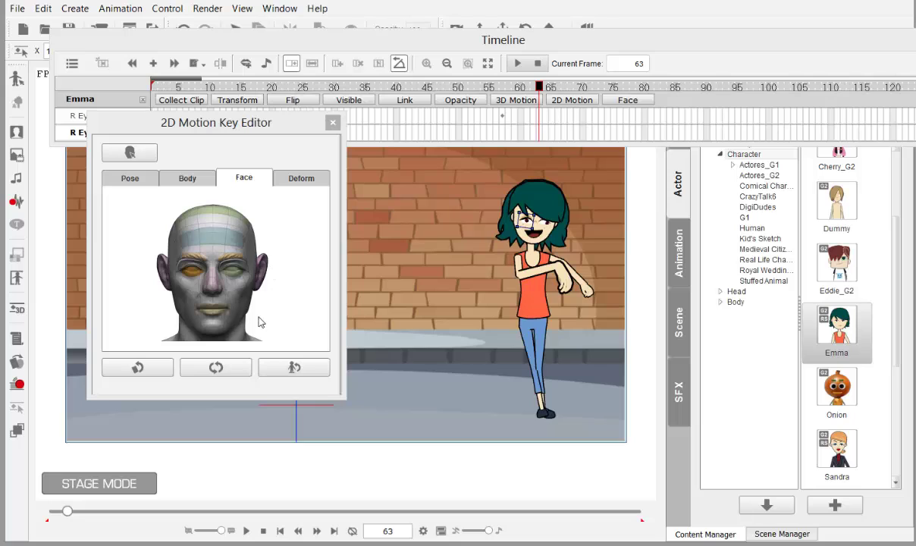
left_click(232, 269)
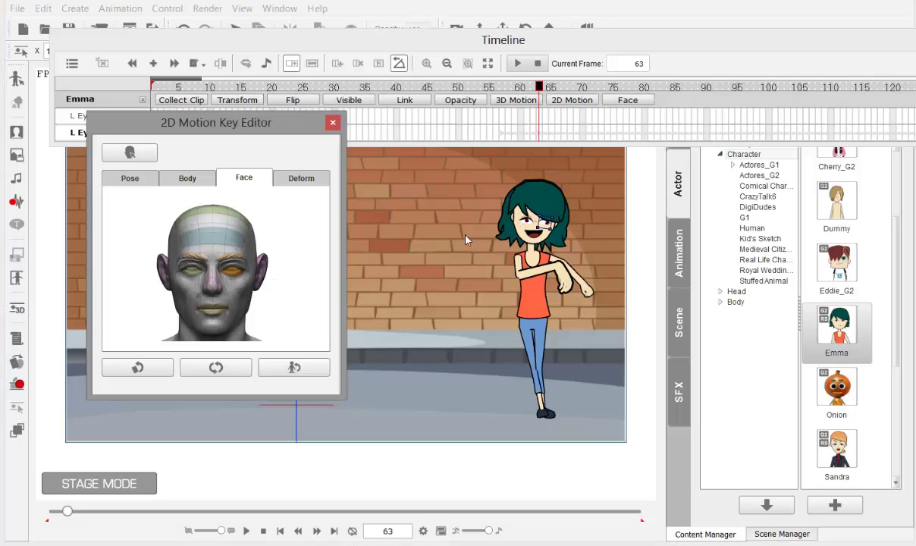
left_click_drag(232, 270, 238, 281)
left_click(333, 122)
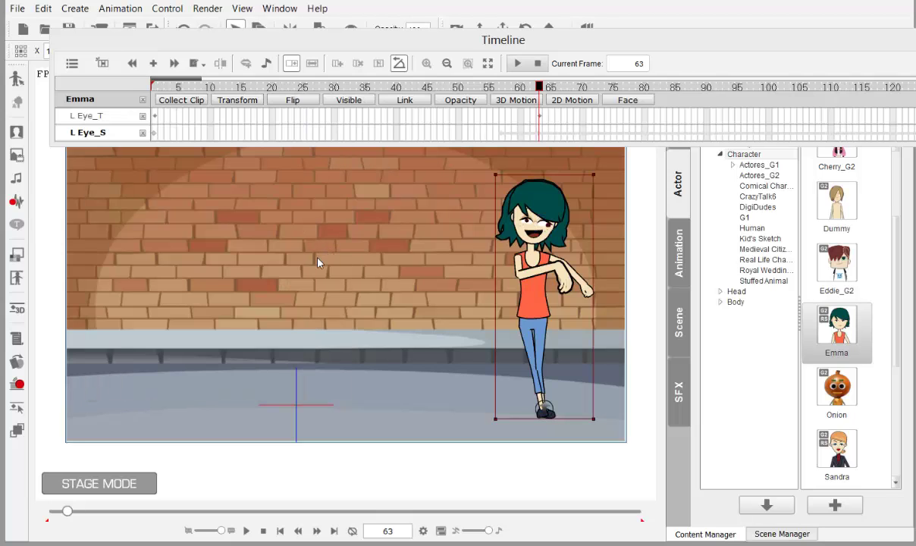
Play the animation from frame 1 to review Emma's motion and expression changes.
left_click(517, 63)
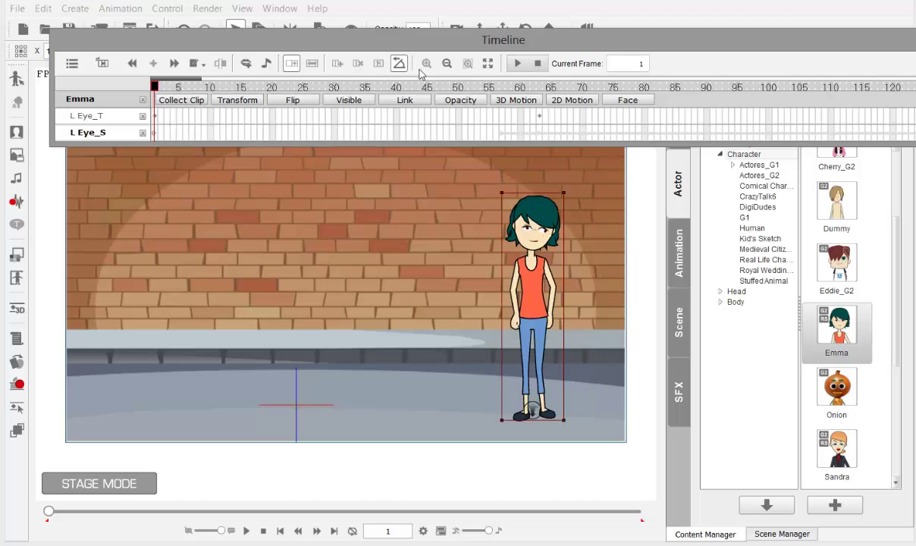
left_click(517, 64)
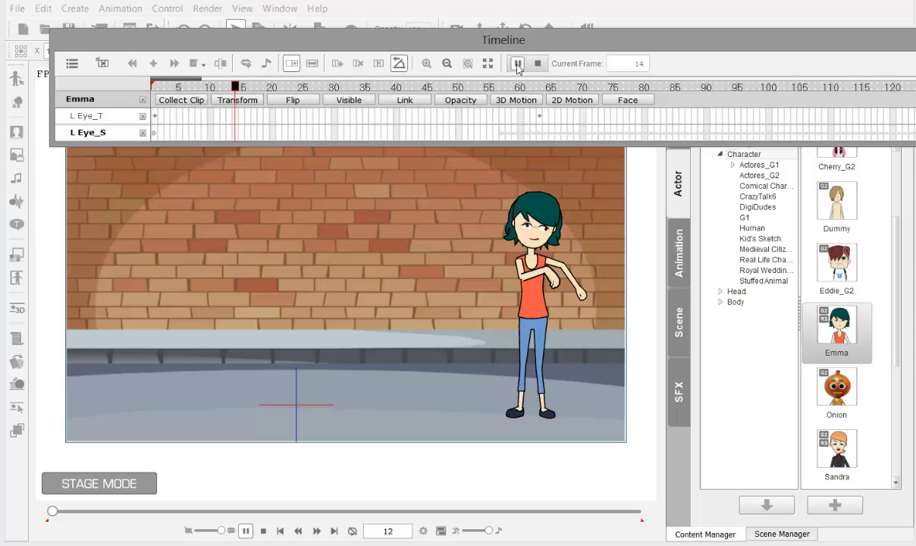